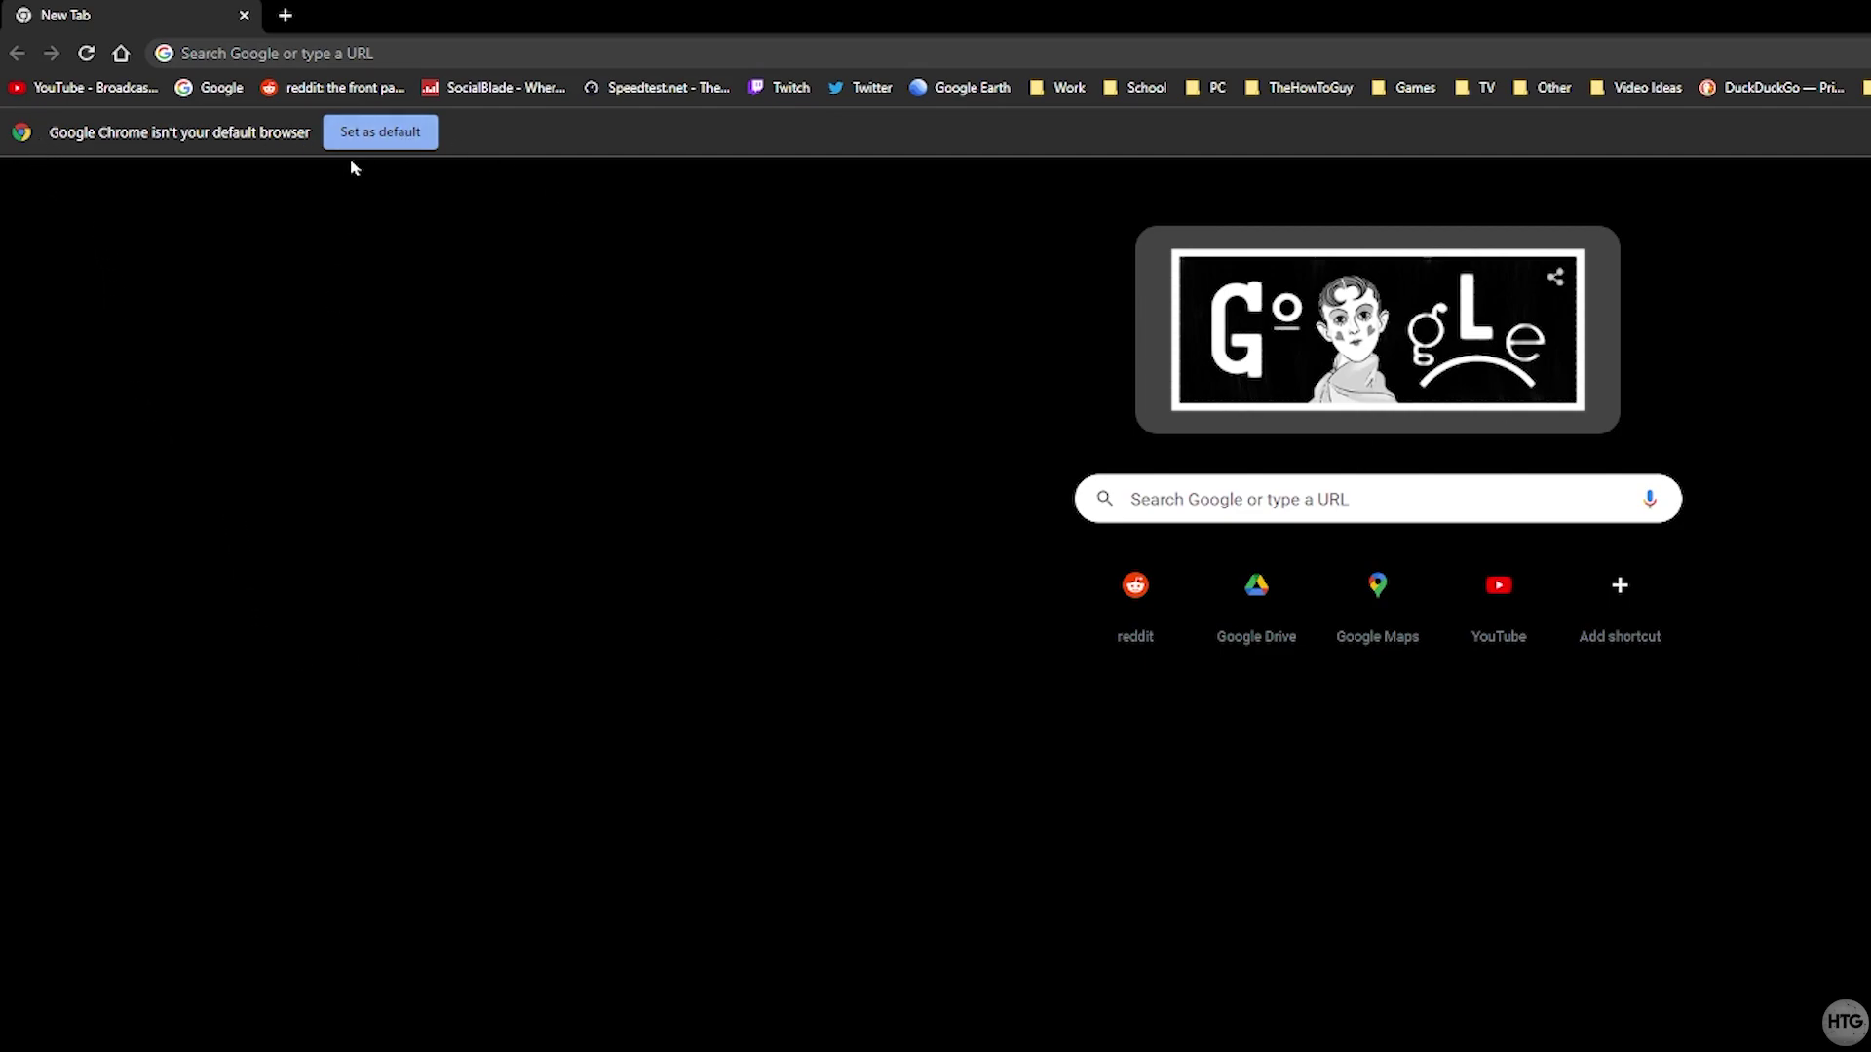
# - Try Chrome's 'Set as default' button, then close Settings and minimize Chrome
pyautogui.click(378, 136)
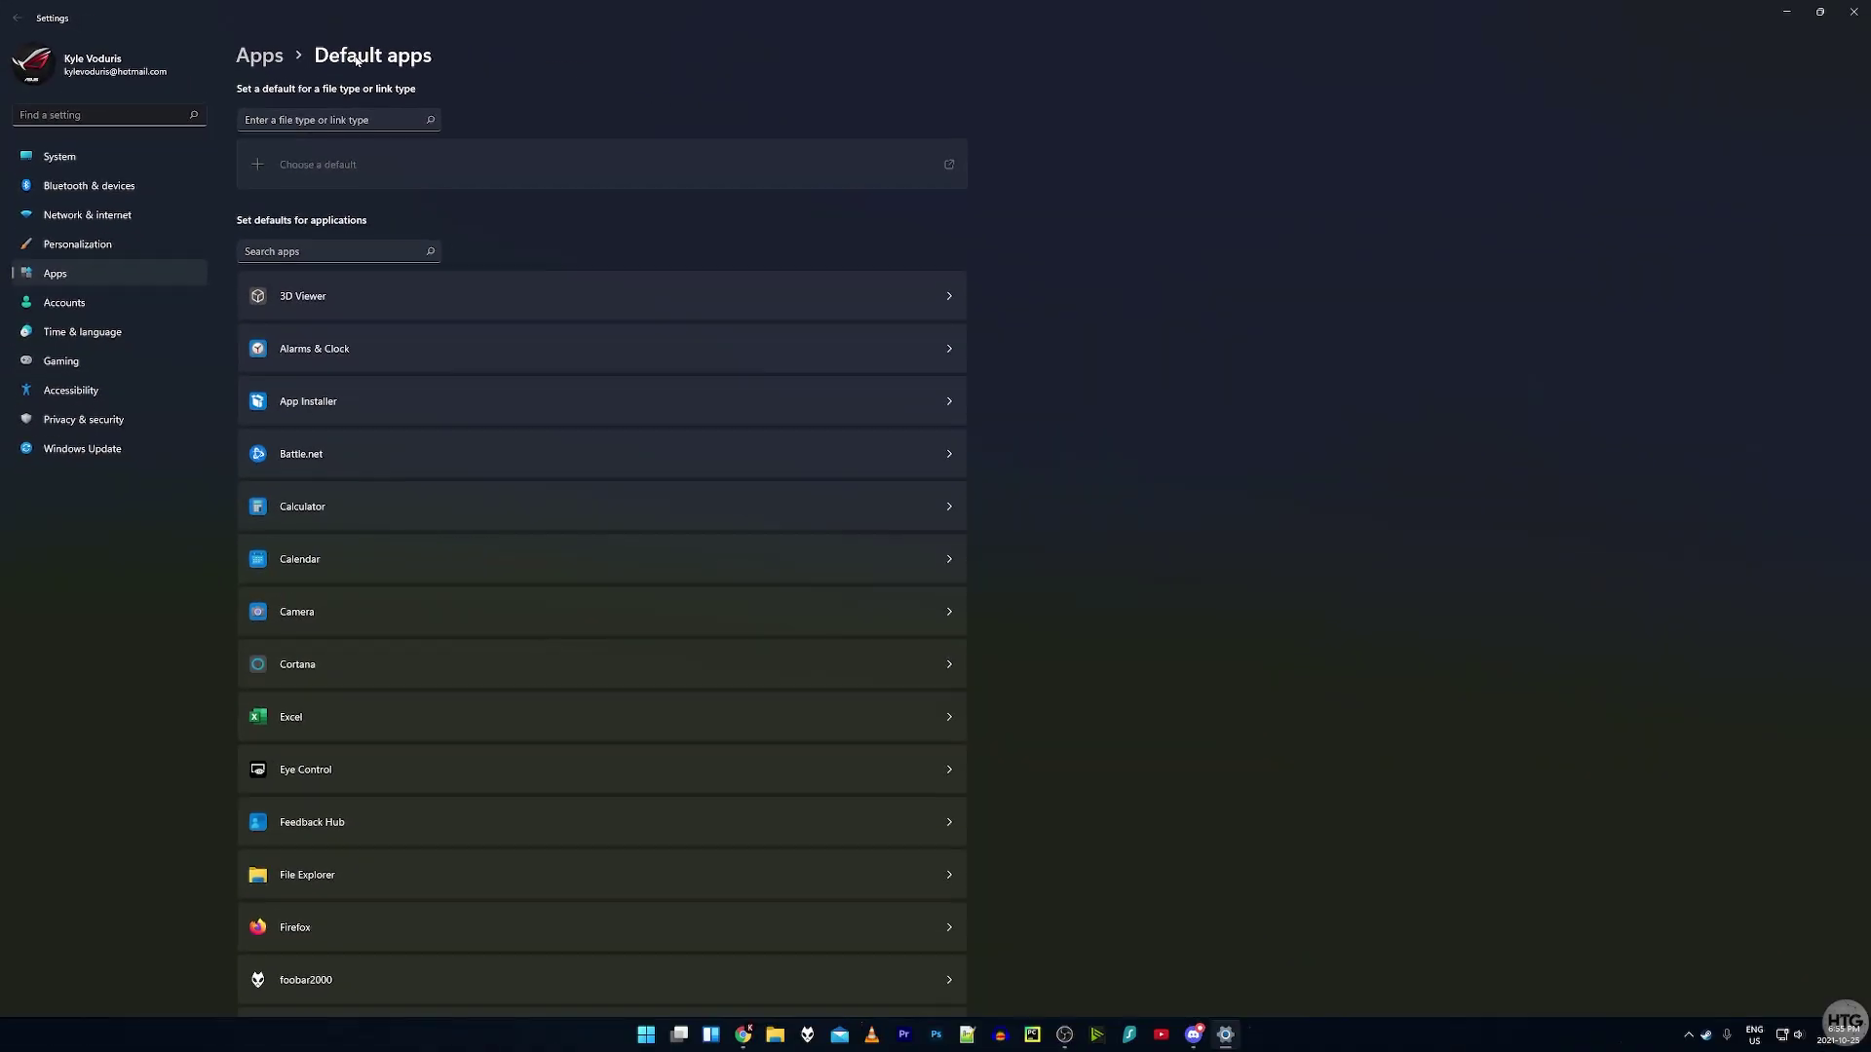
pyautogui.click(1853, 12)
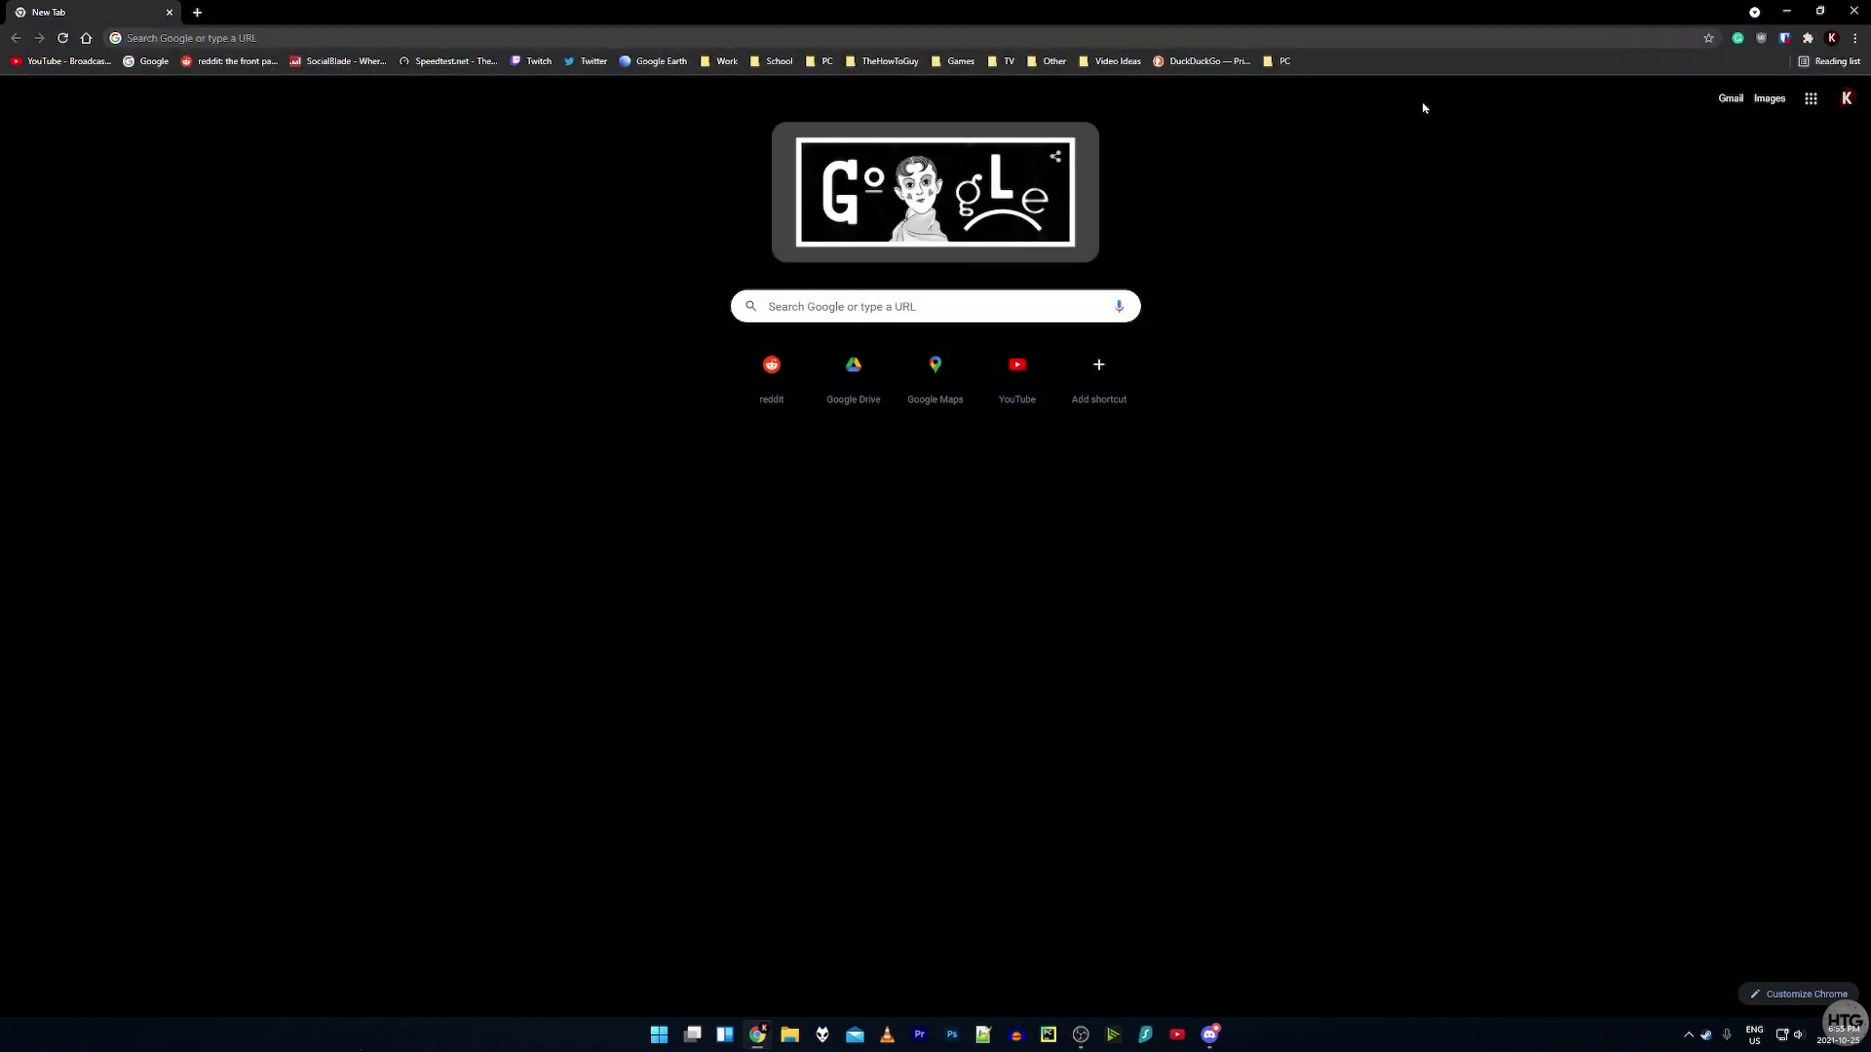
pyautogui.click(1777, 13)
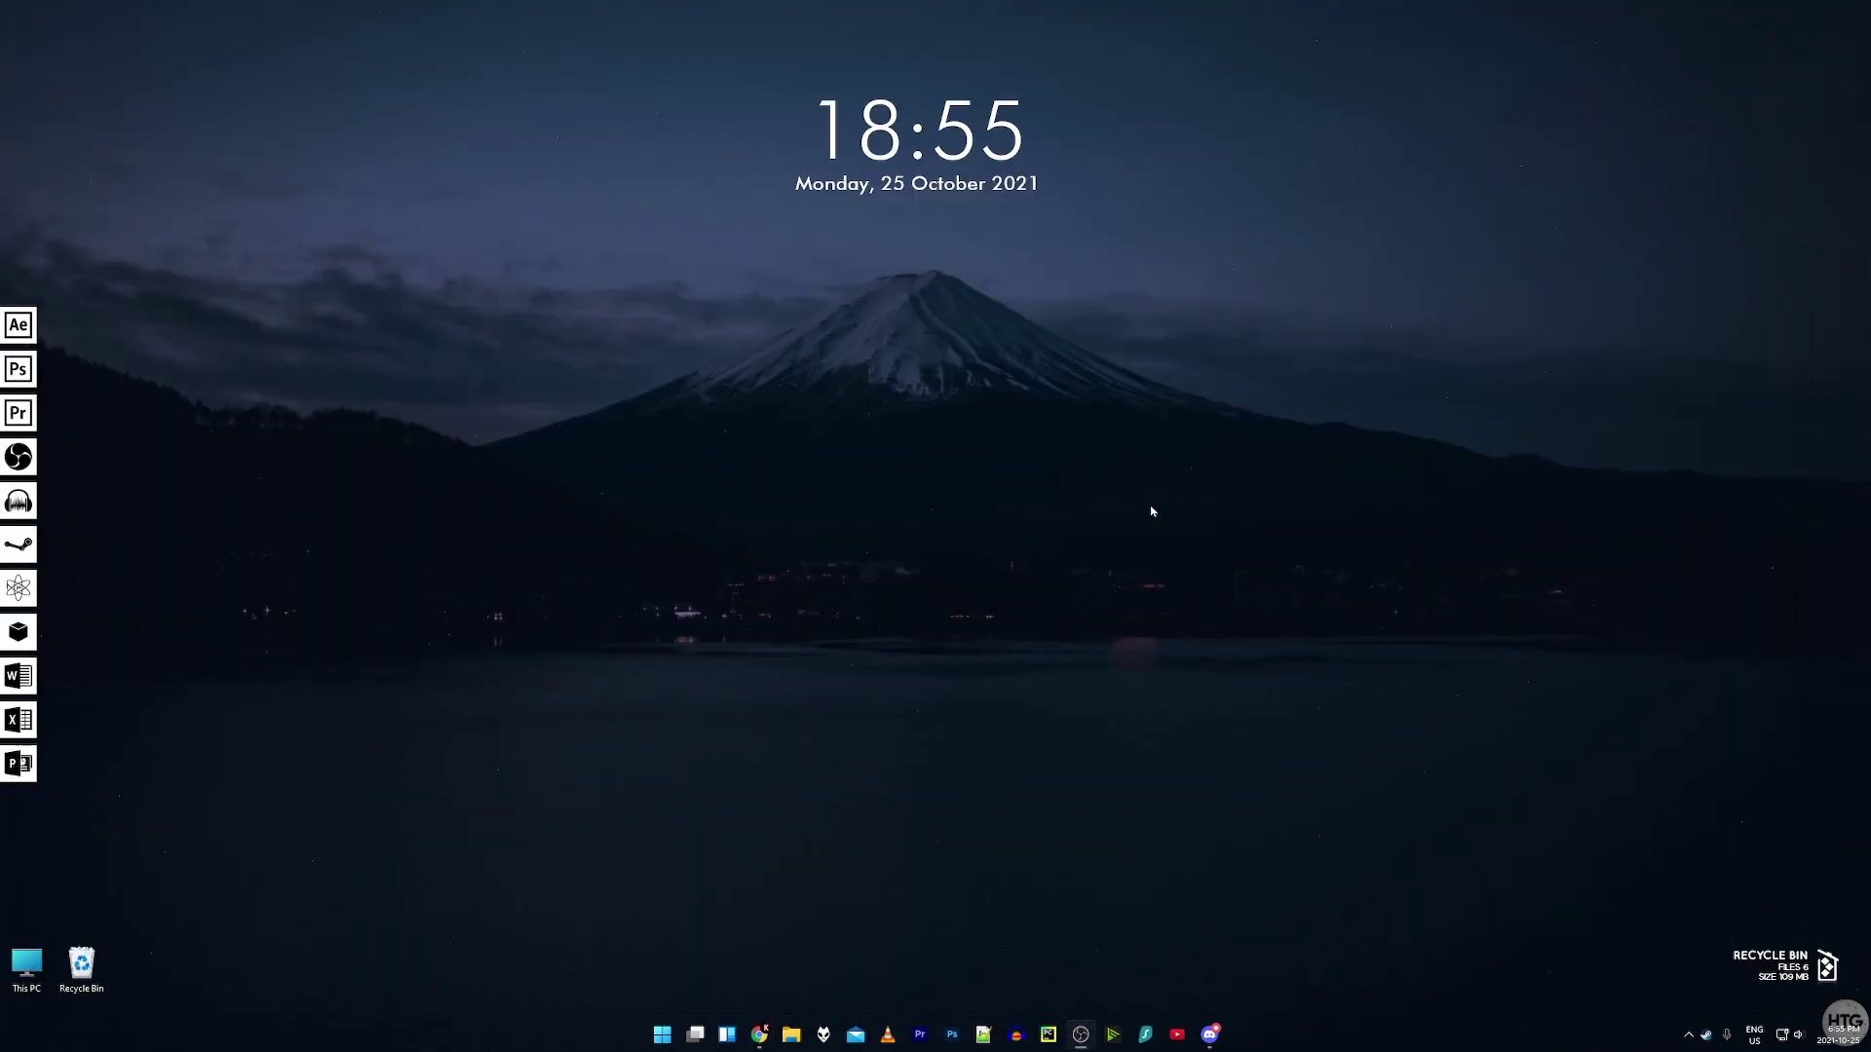
# - Search Start for 'default apps' to reach the Default apps settings page
pyautogui.press('super')
pyautogui.click(879, 529)
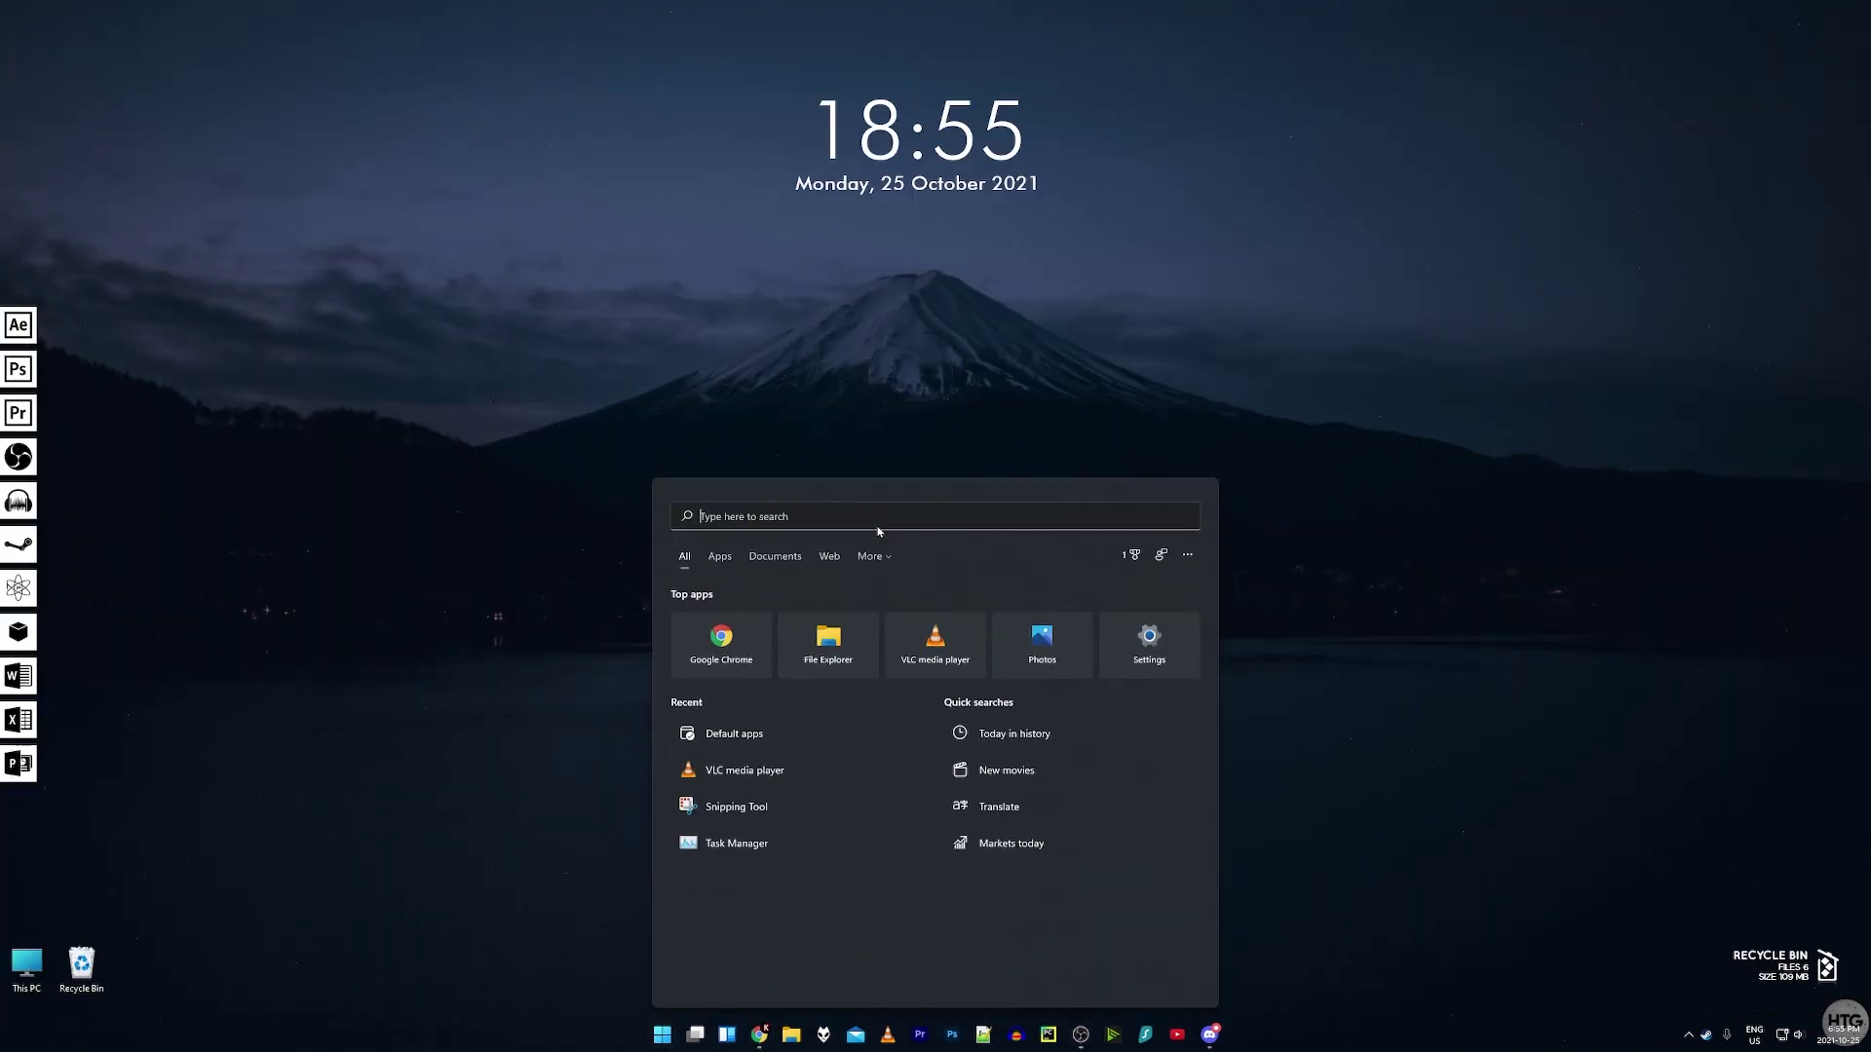
pyautogui.write('default apps')
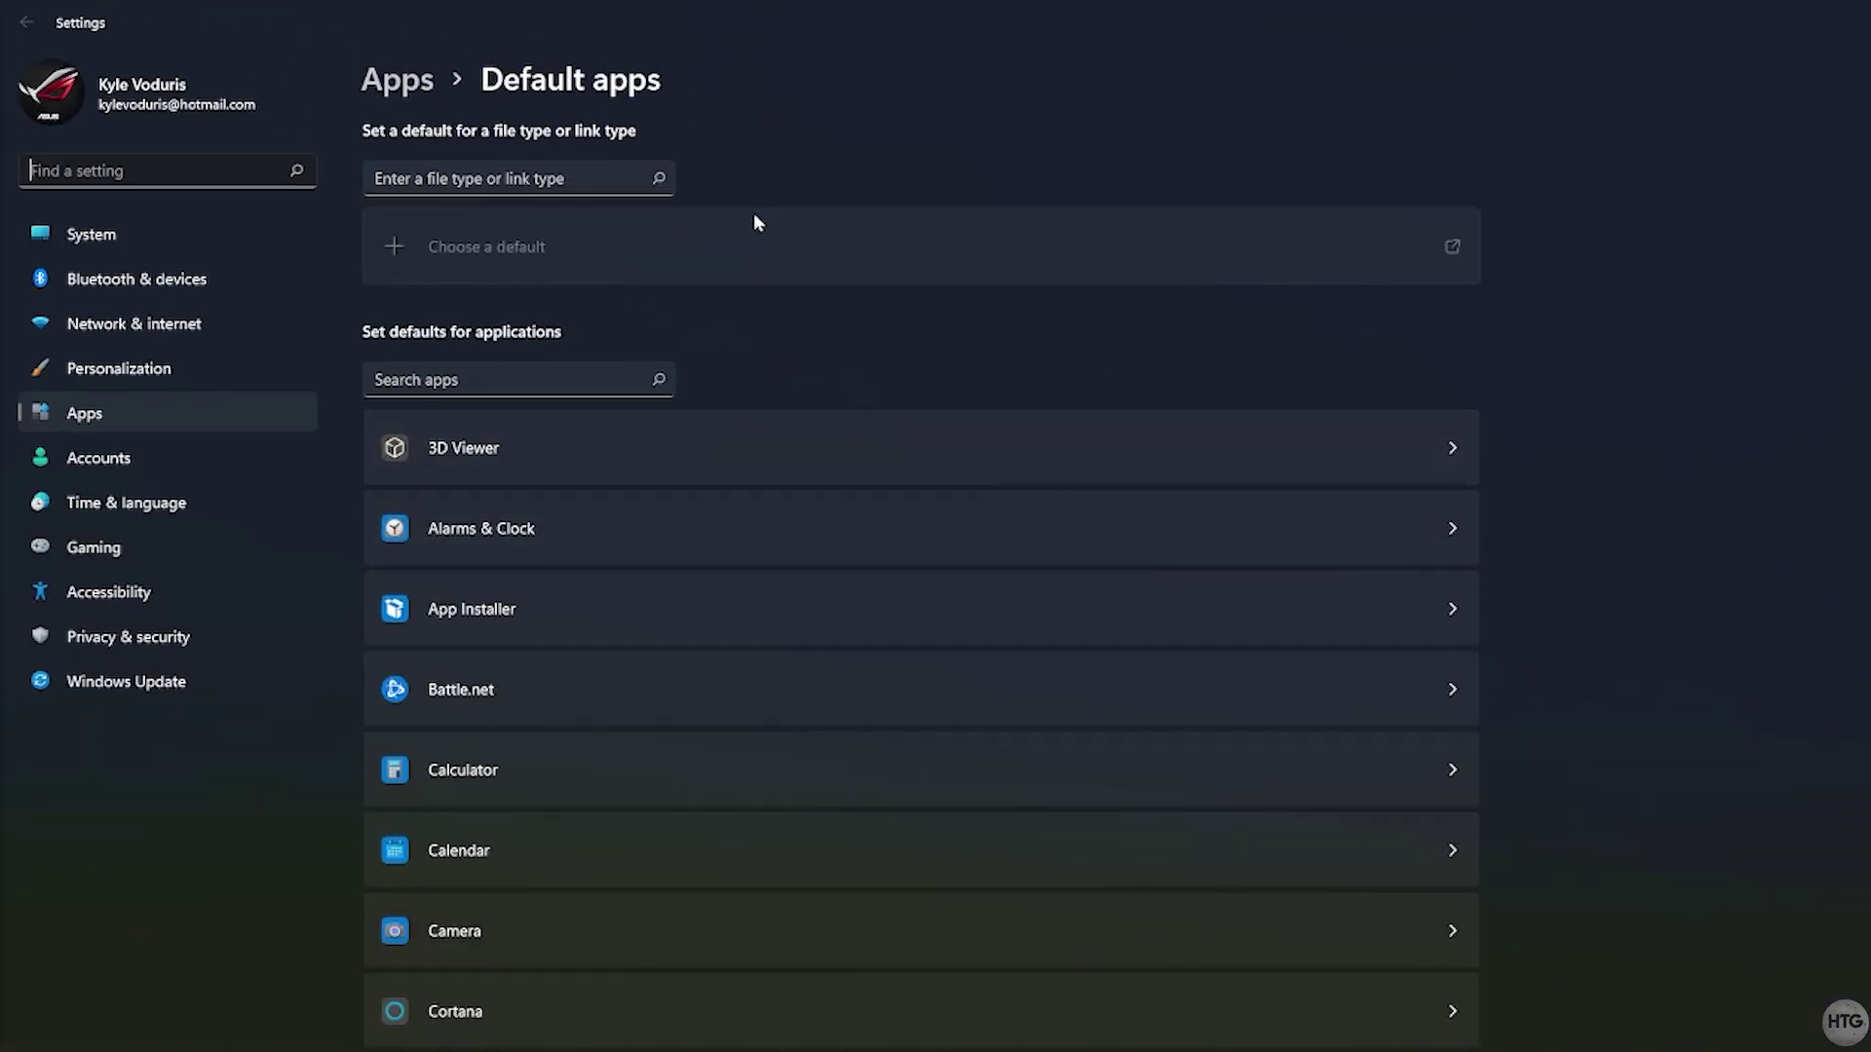
# - In Google Chrome's default link types, switch HTTP and HTTPS from Microsoft Edge to Google Chrome
pyautogui.scroll(-7, 762, 234)
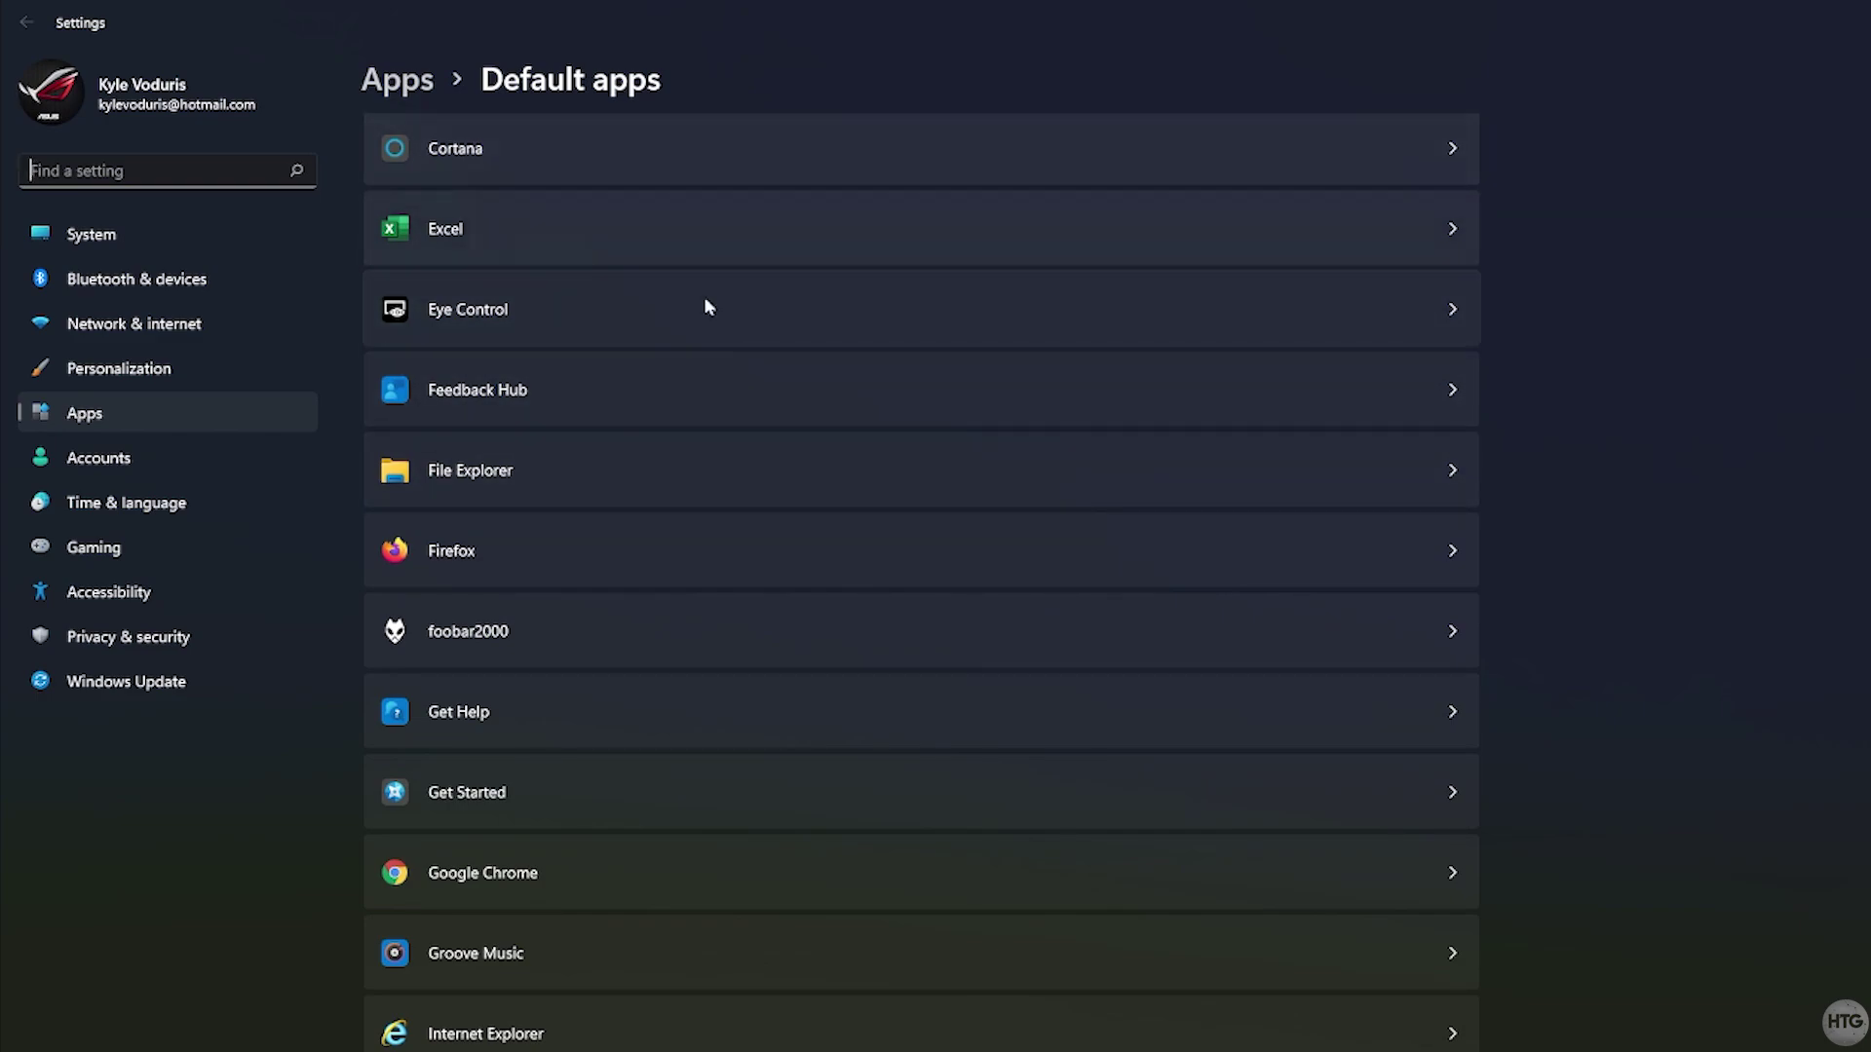
pyautogui.click(599, 877)
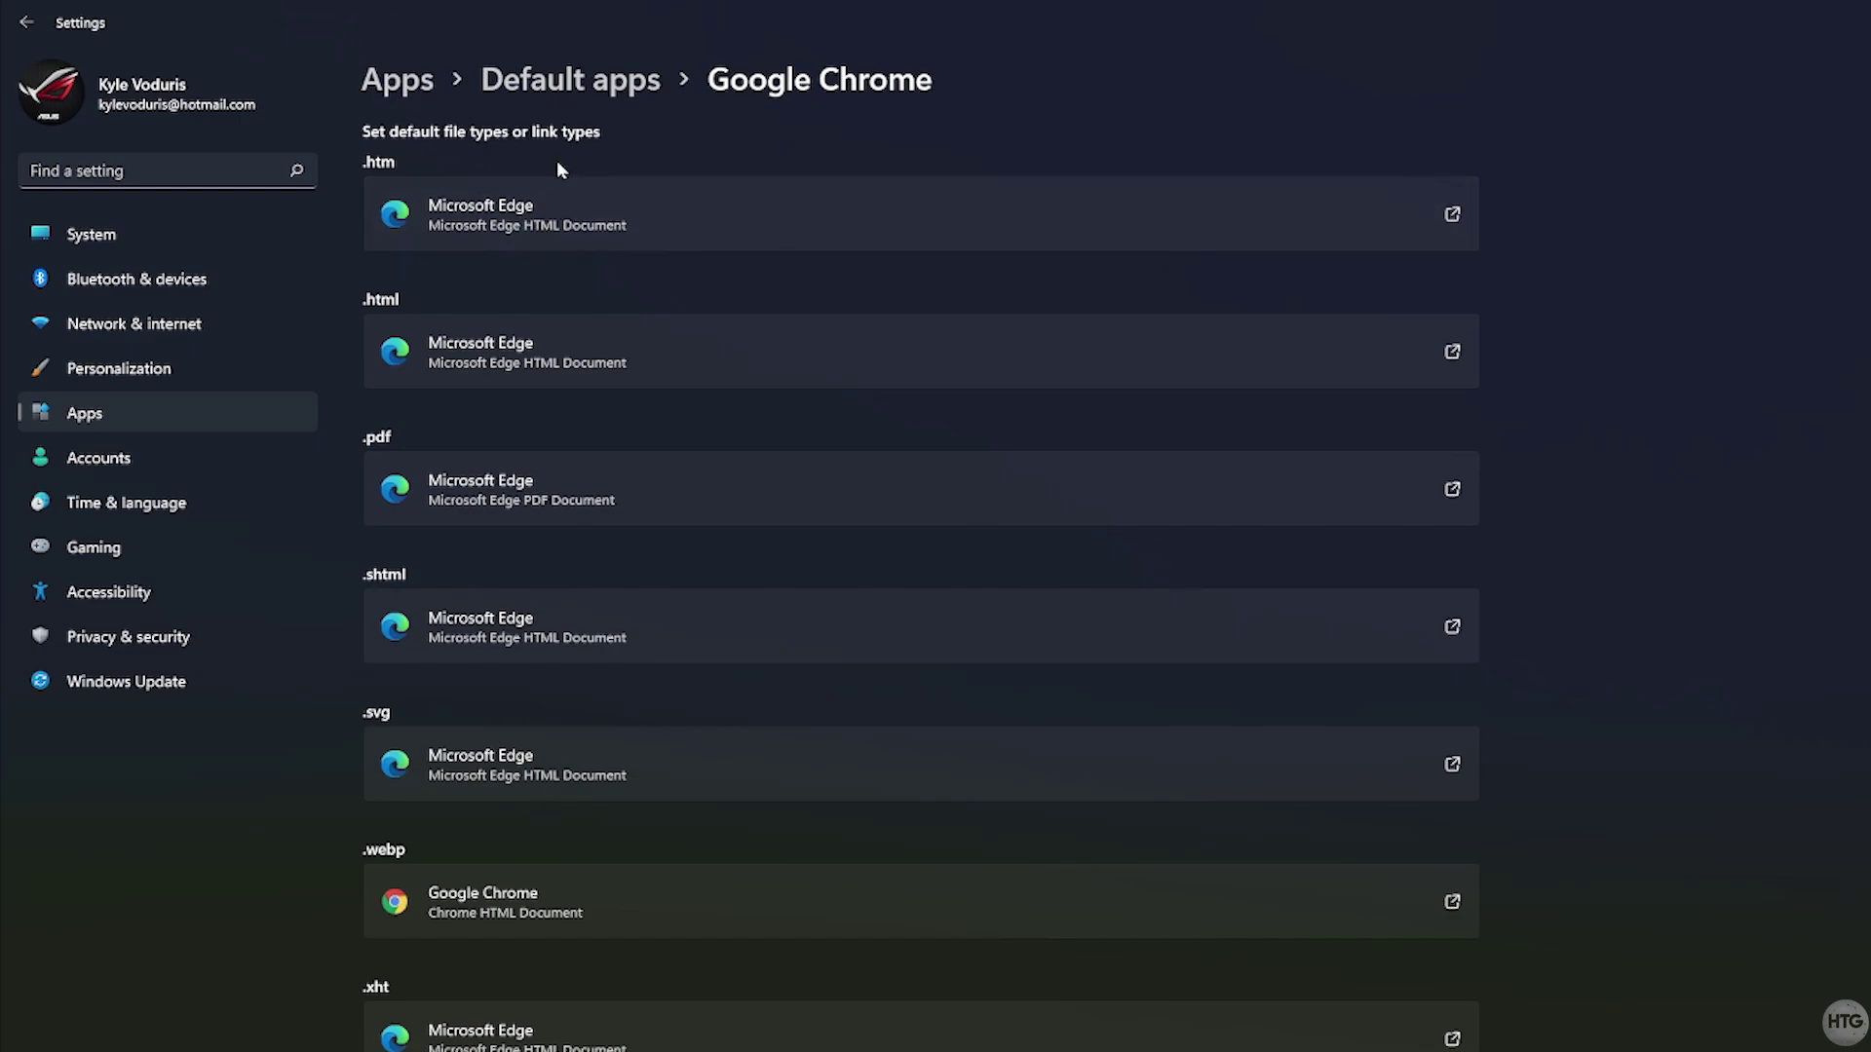
pyautogui.scroll(-10, 719, 380)
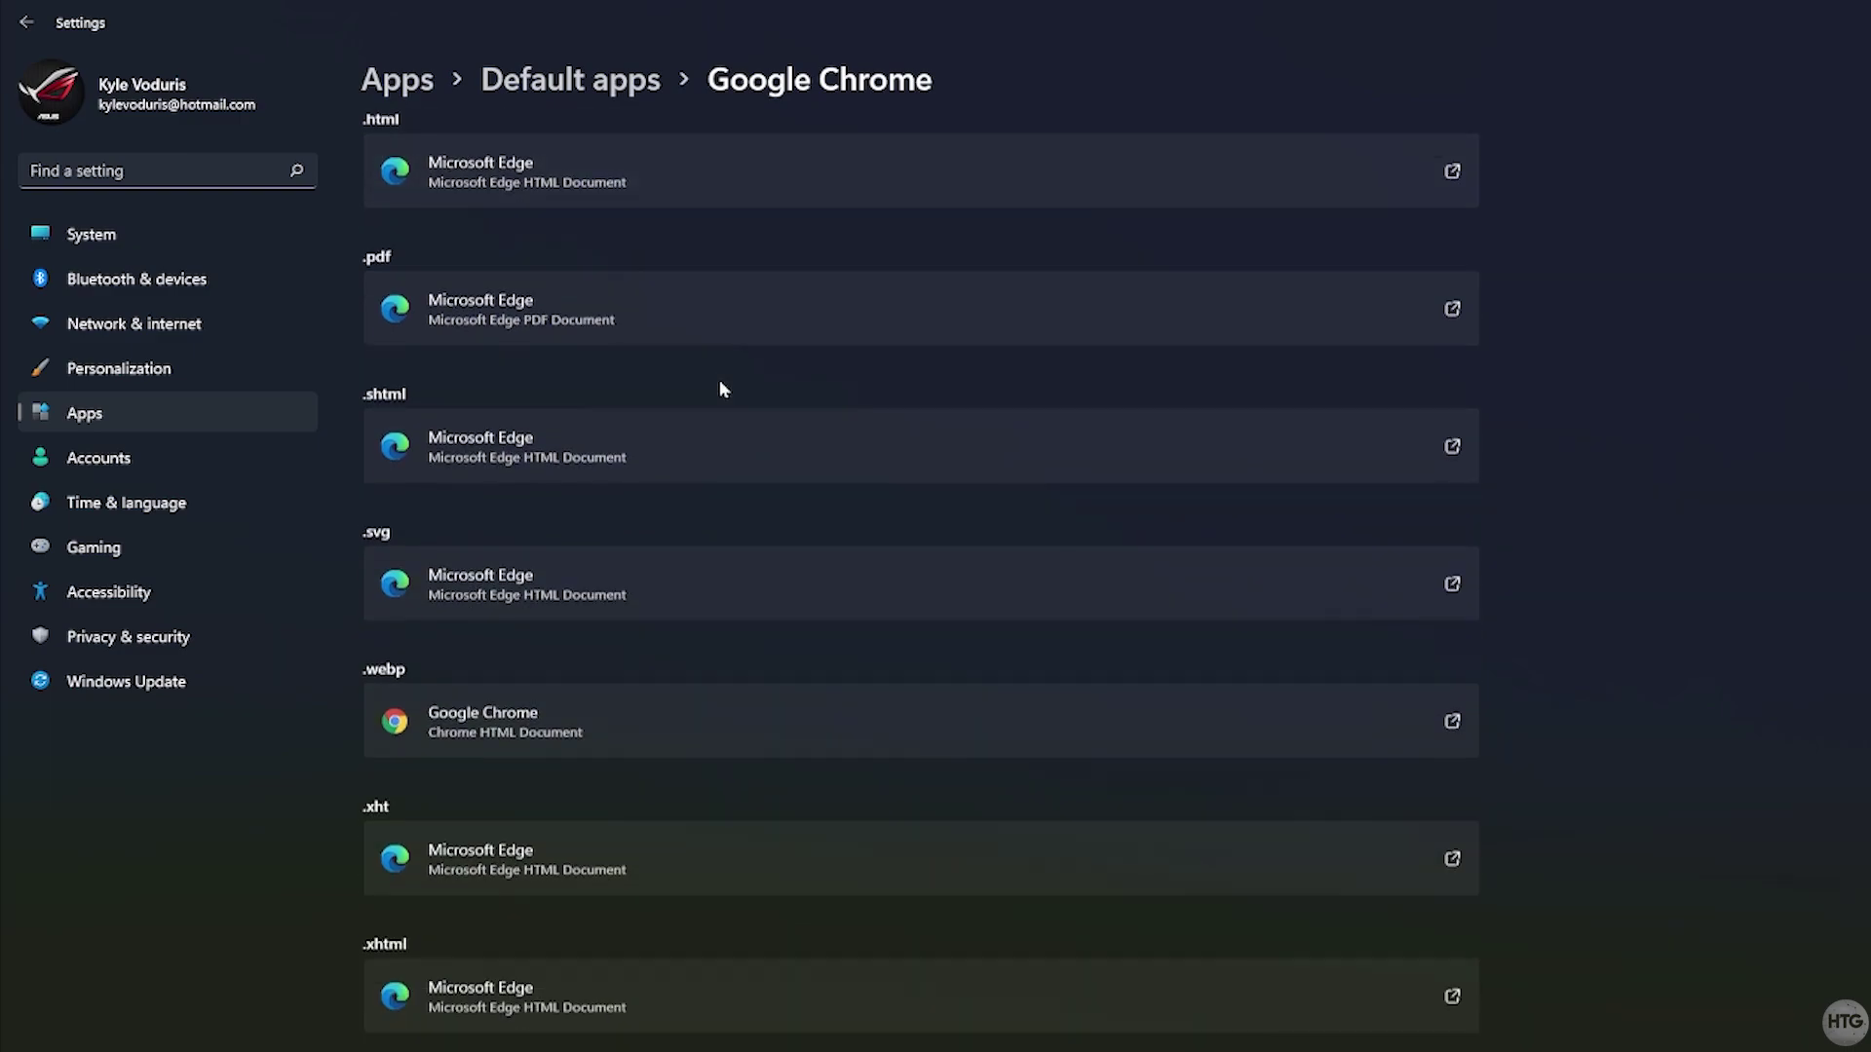
pyautogui.scroll(2, 721, 390)
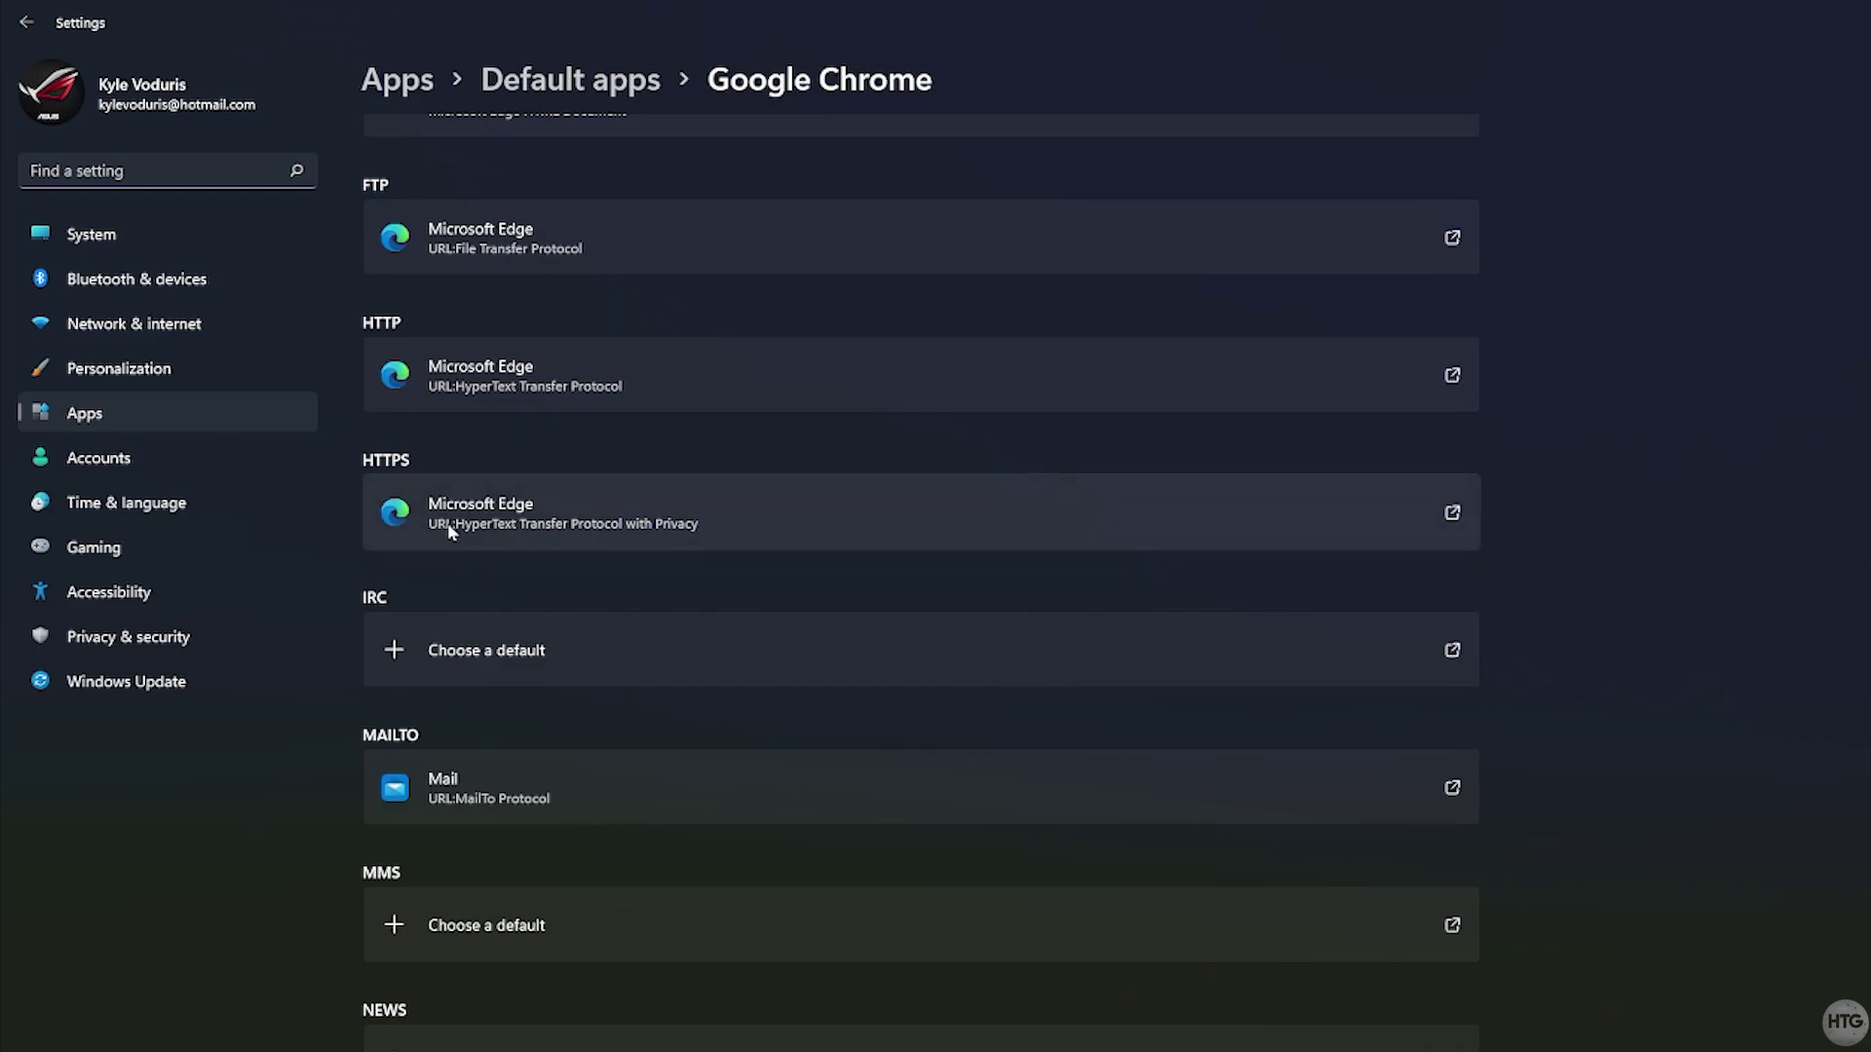
pyautogui.click(547, 513)
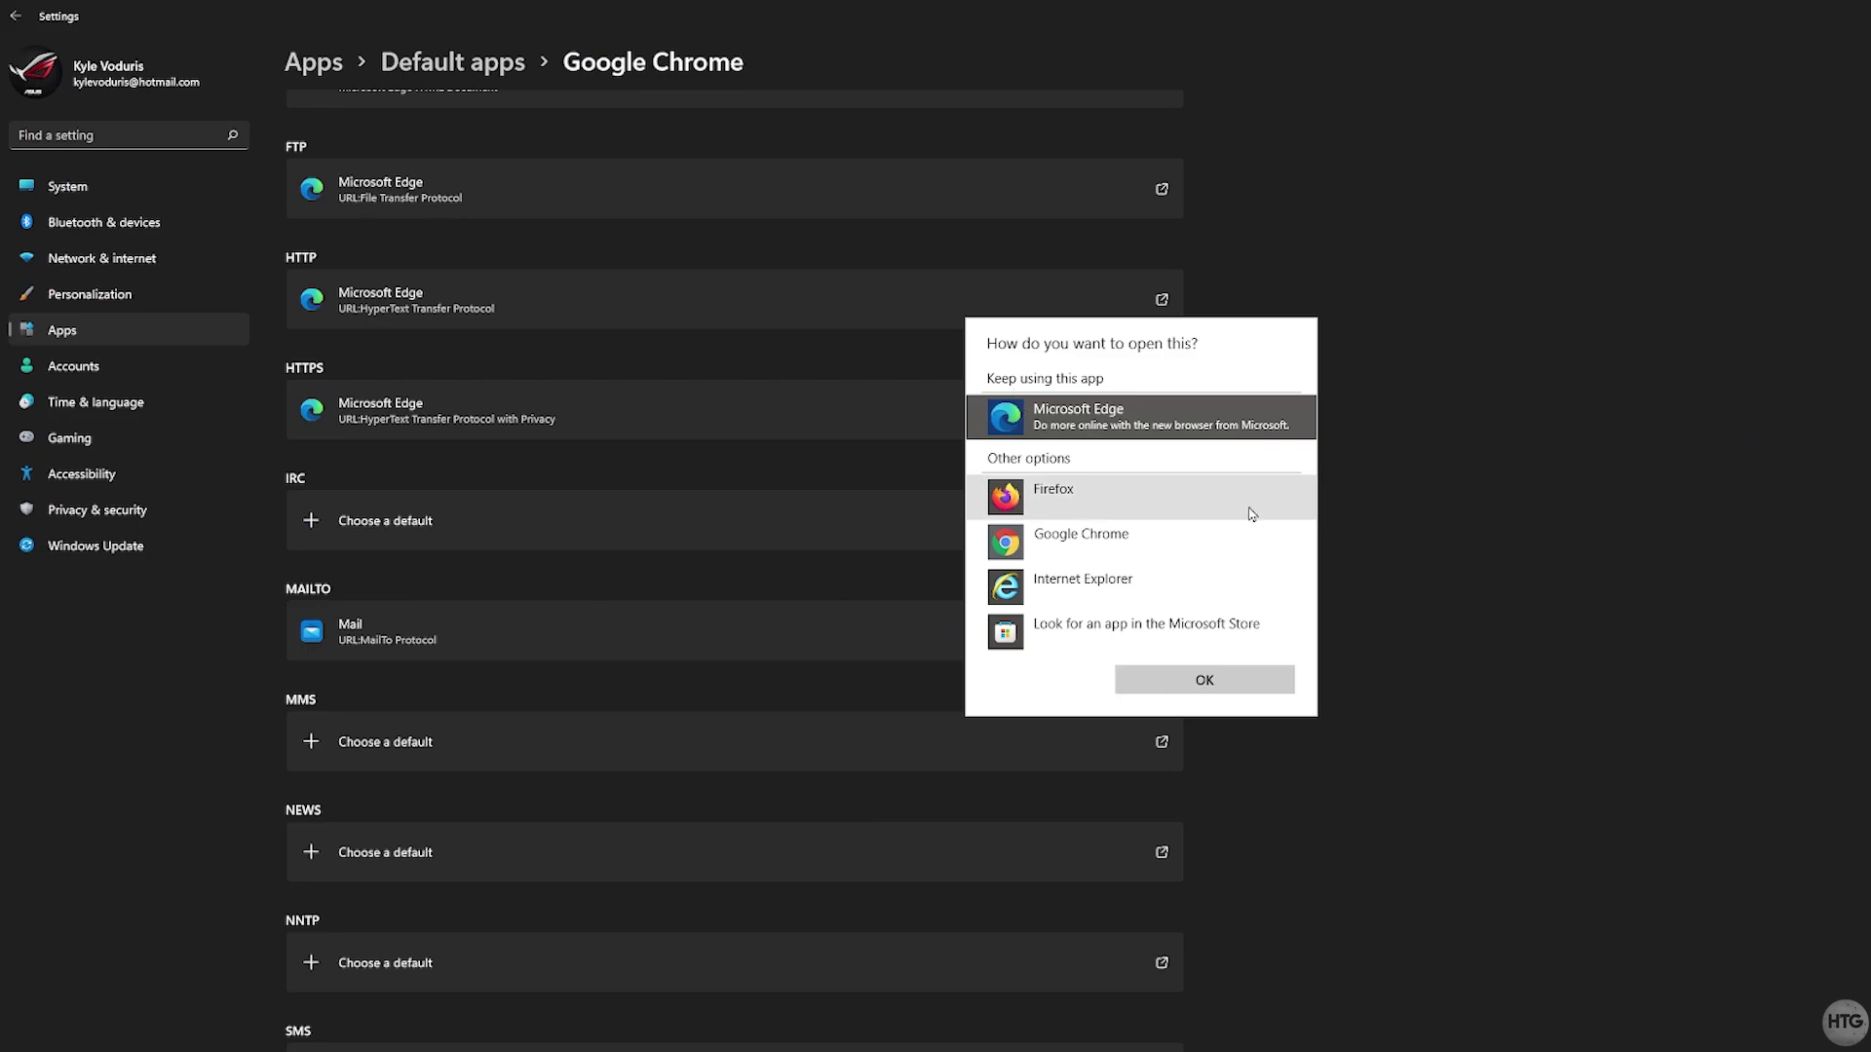
pyautogui.doubleClick(1066, 544)
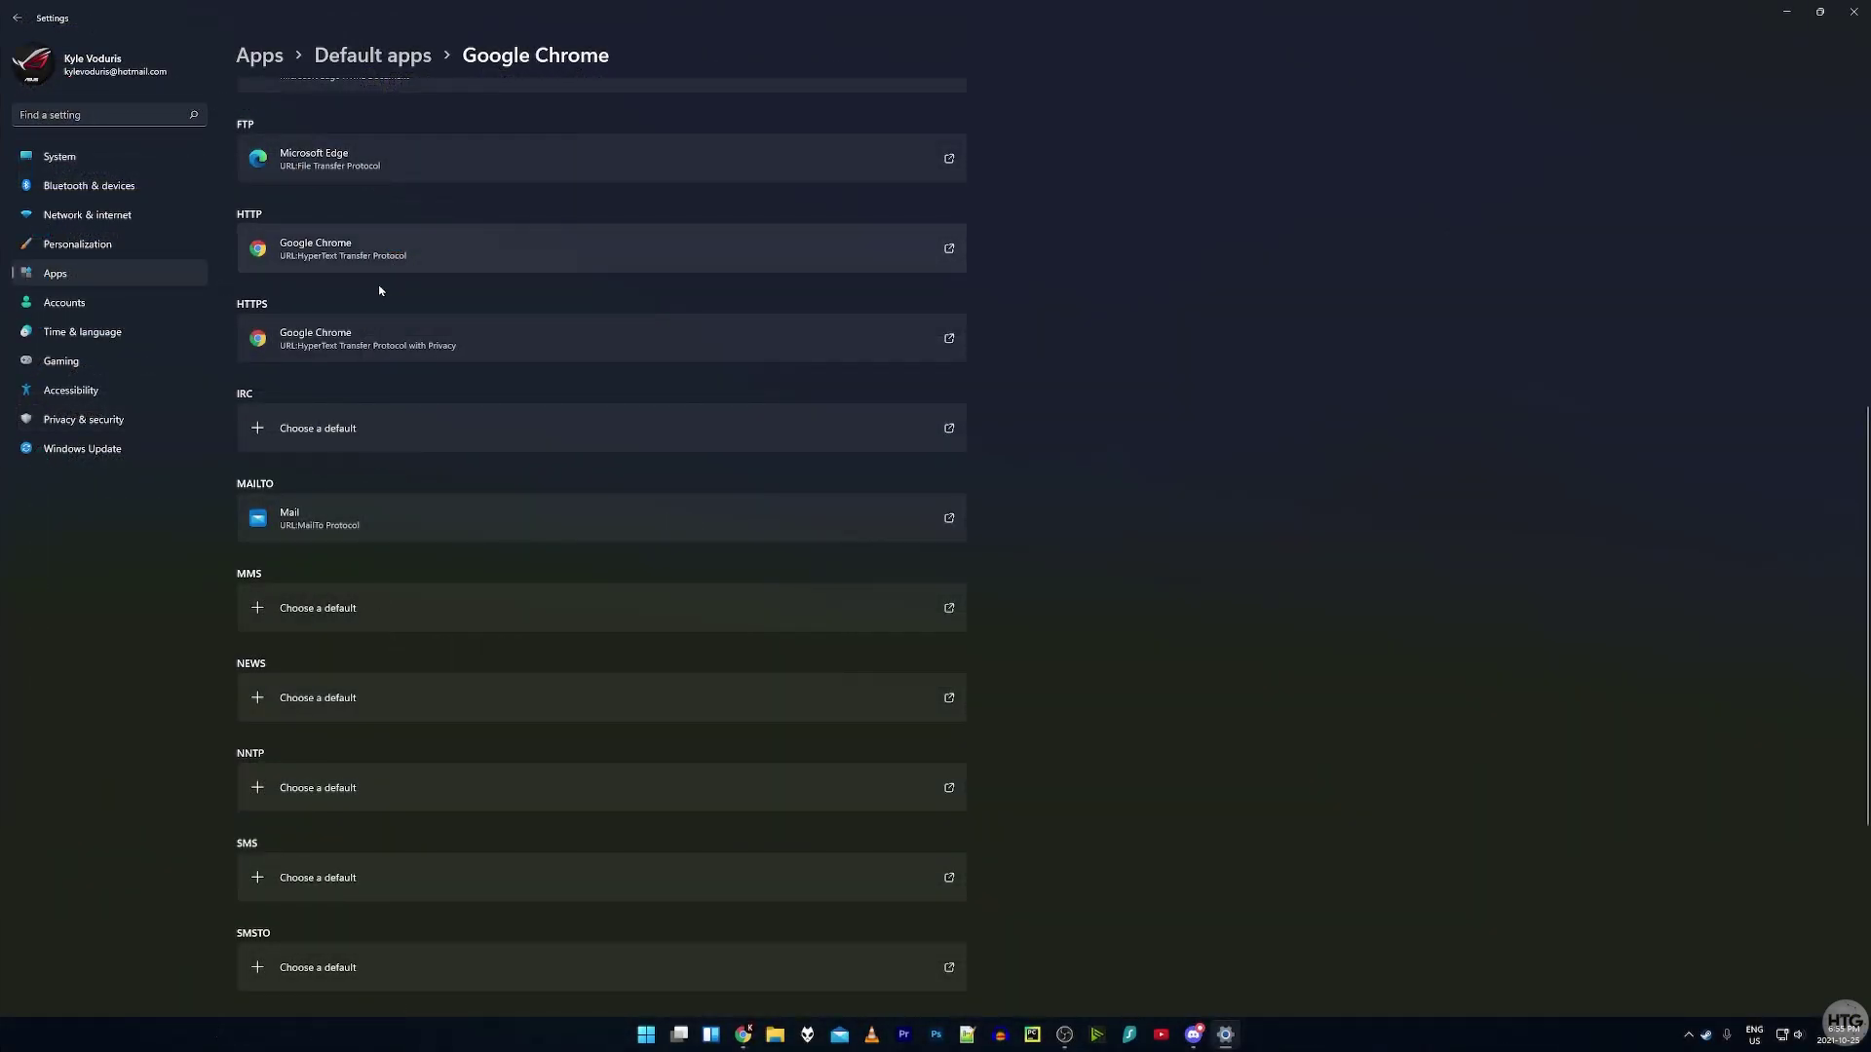
# - Review Chrome's link defaults and close the Settings window
pyautogui.scroll(5, 380, 290)
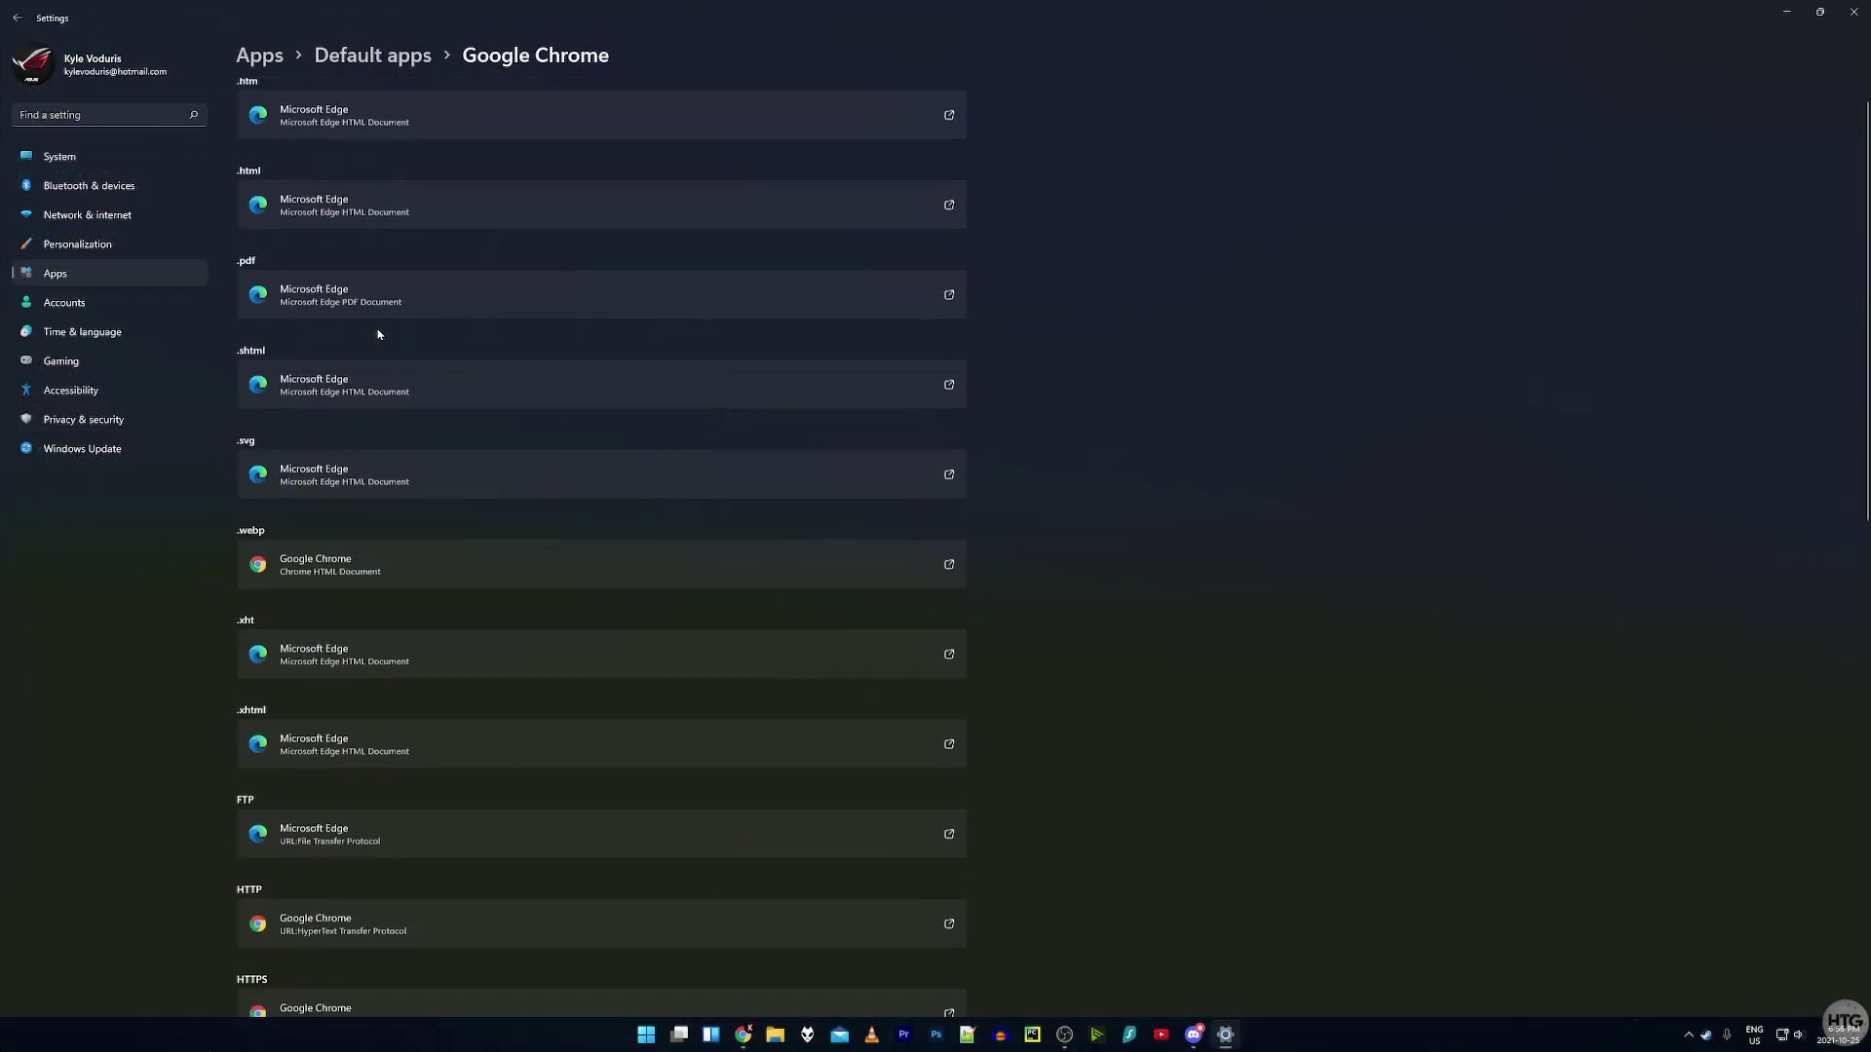
pyautogui.scroll(-5, 306, 353)
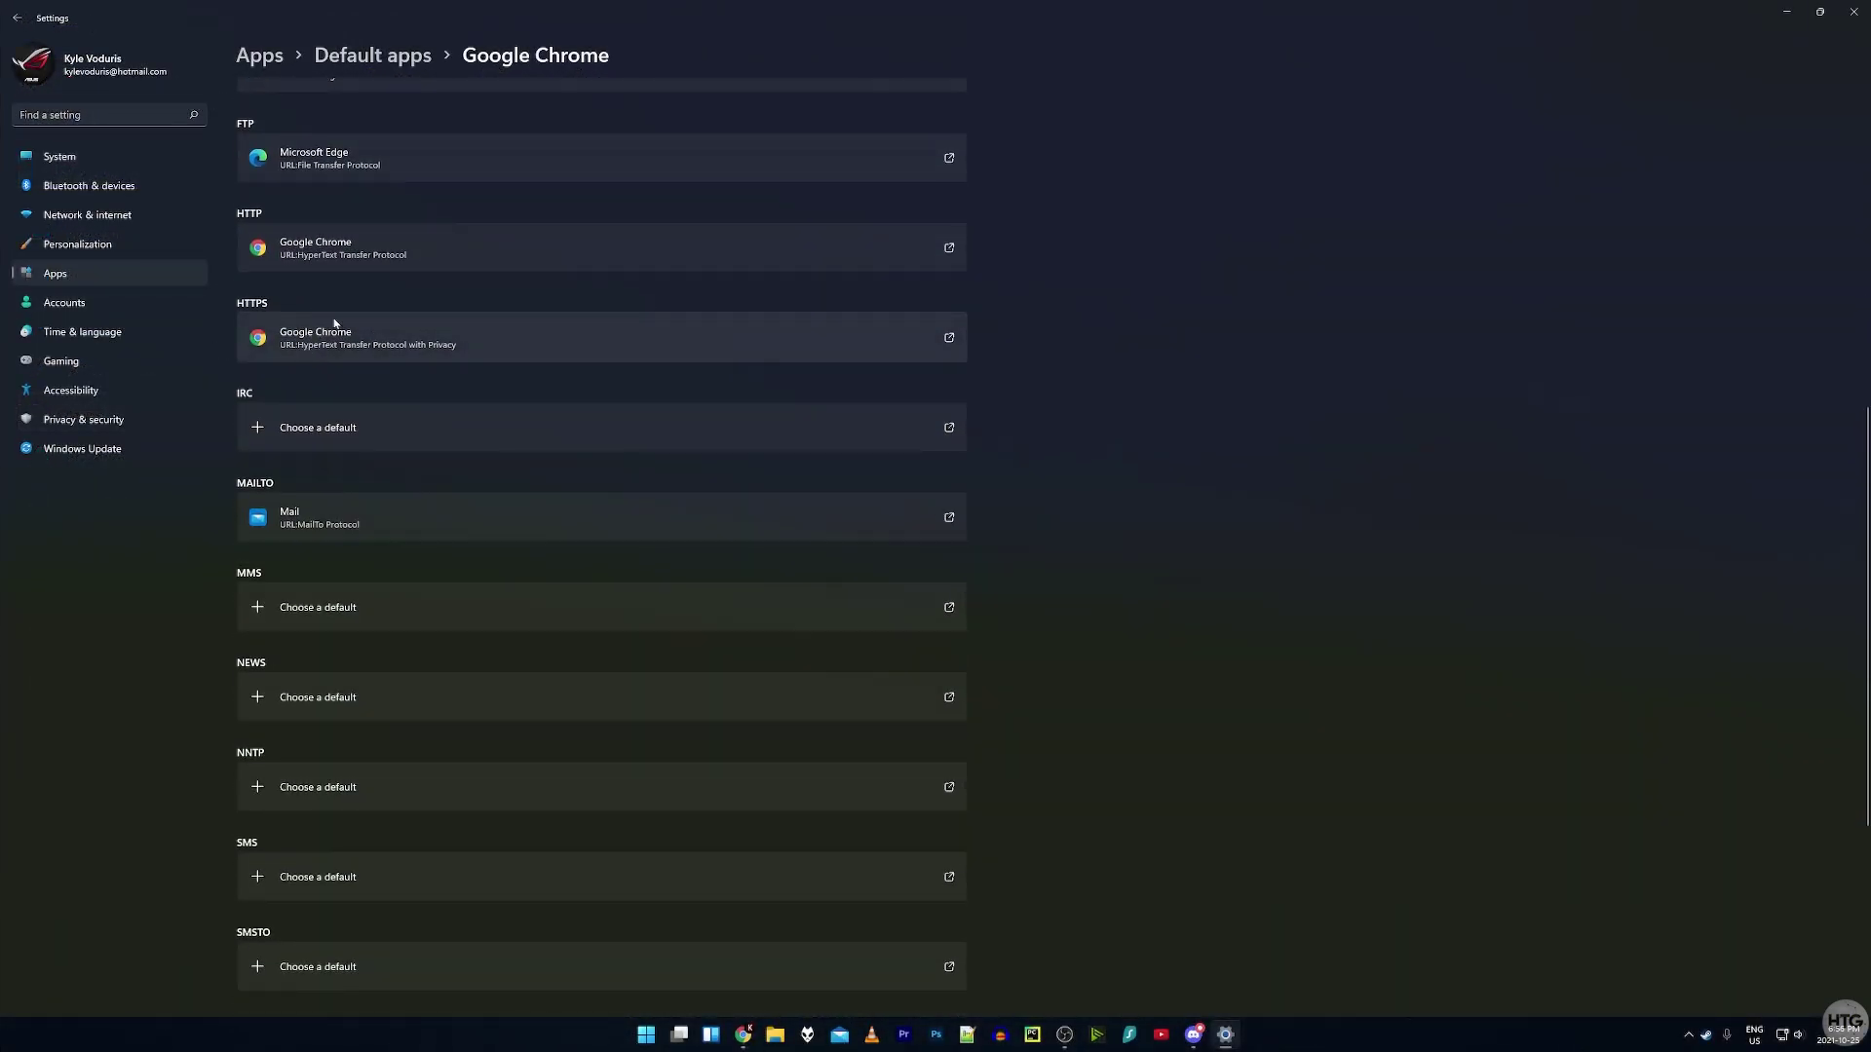
pyautogui.click(1853, 12)
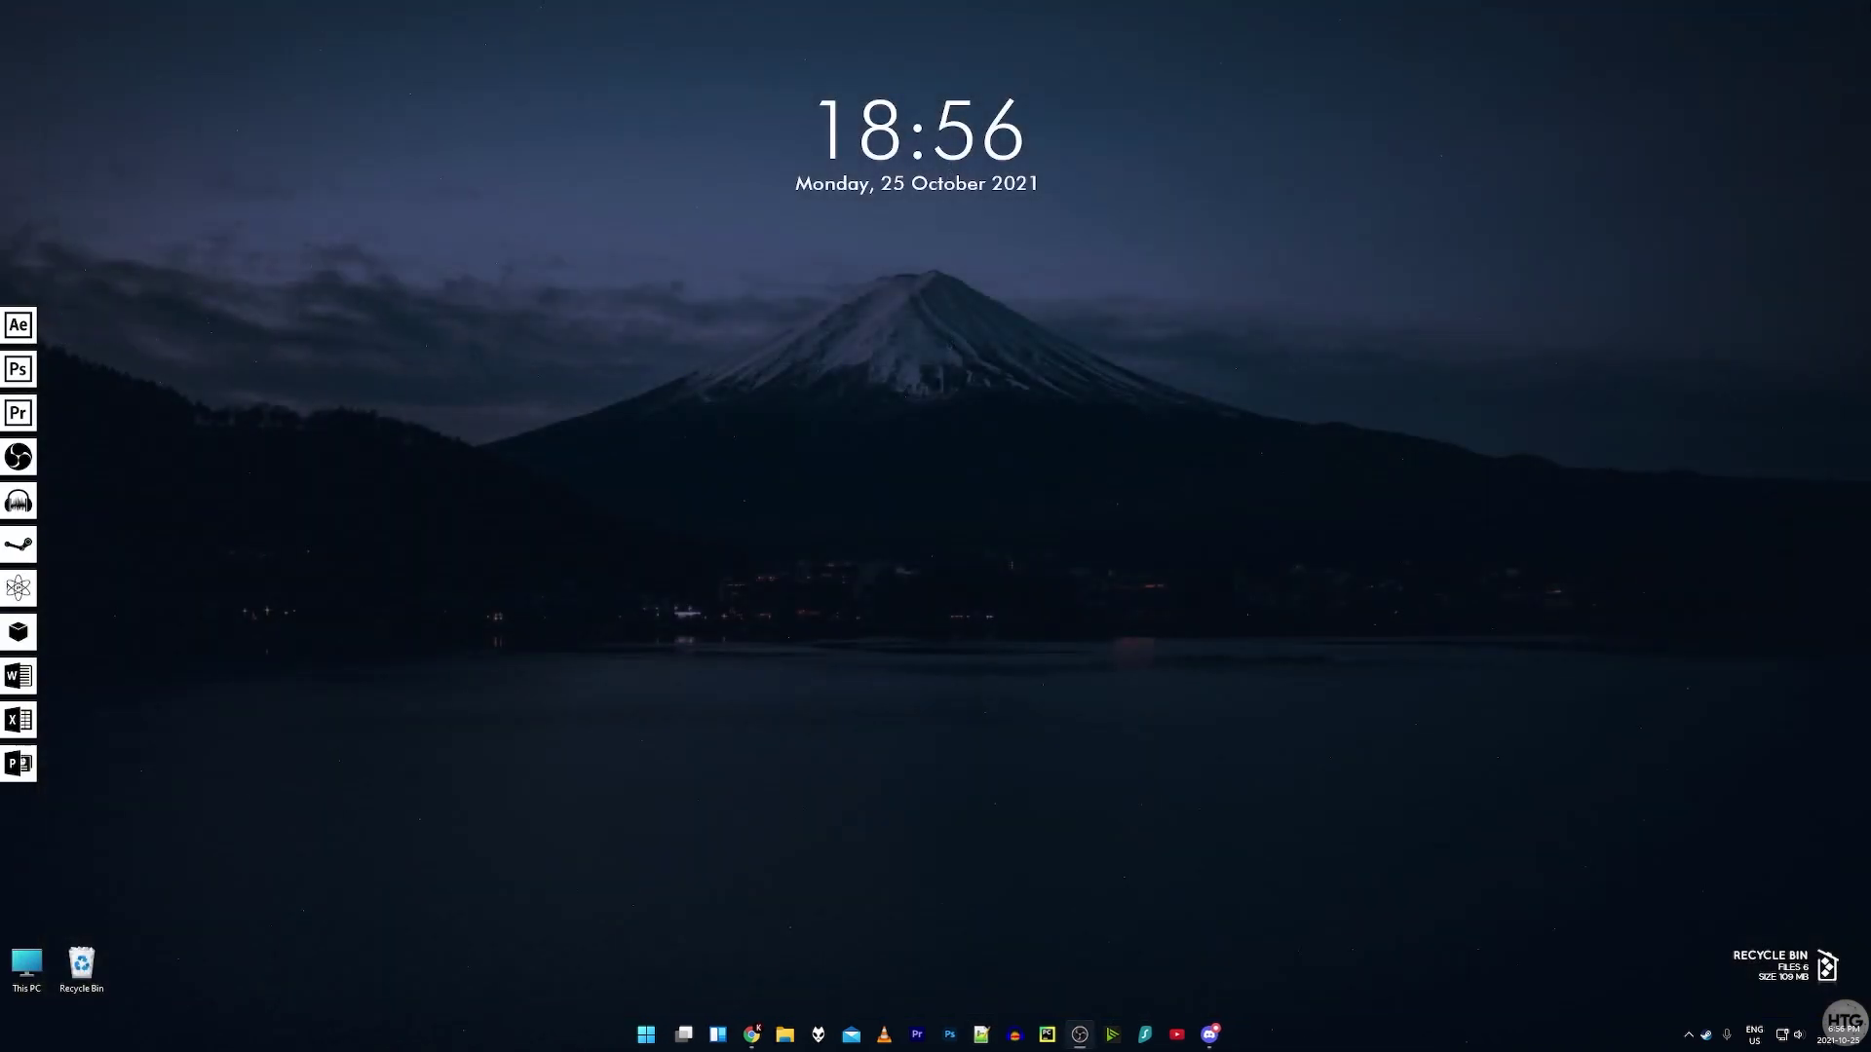
# - Open, close and reopen Chrome, then launch the Youtube desktop shortcut to confirm it opens in Chrome
pyautogui.click(763, 1033)
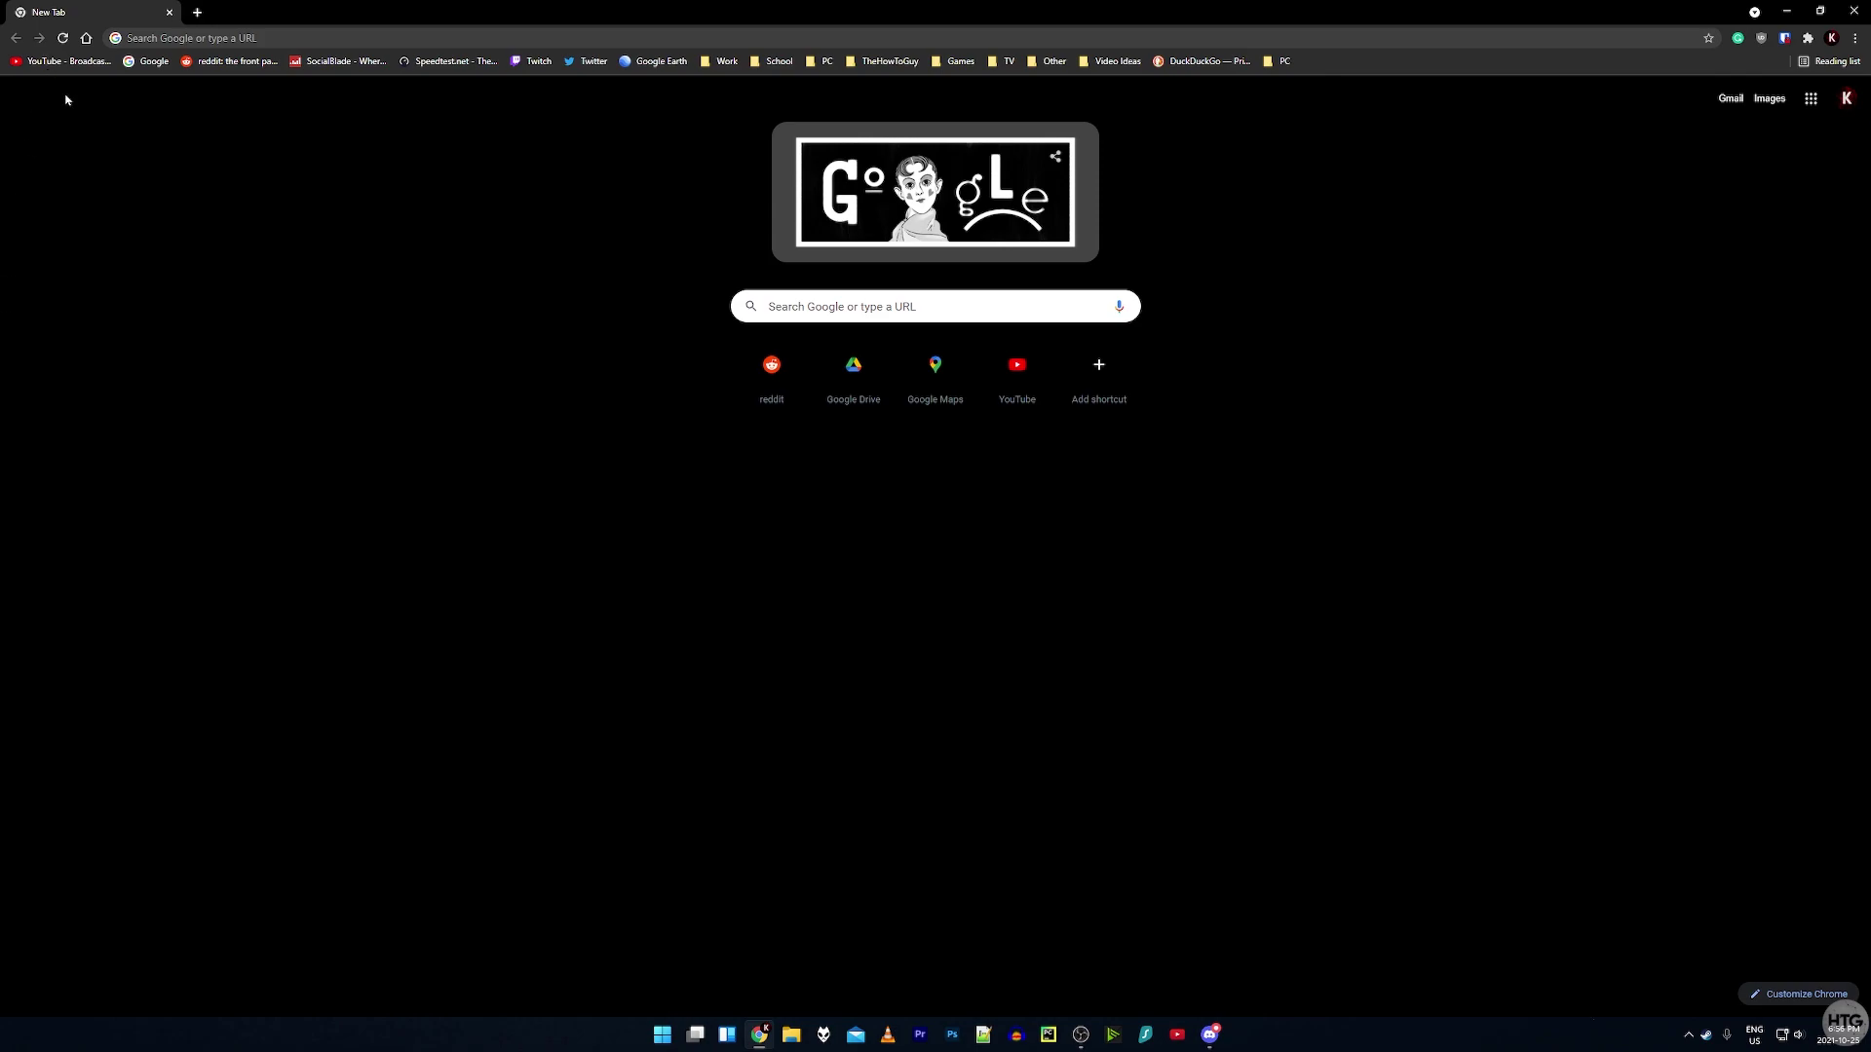
pyautogui.click(1853, 11)
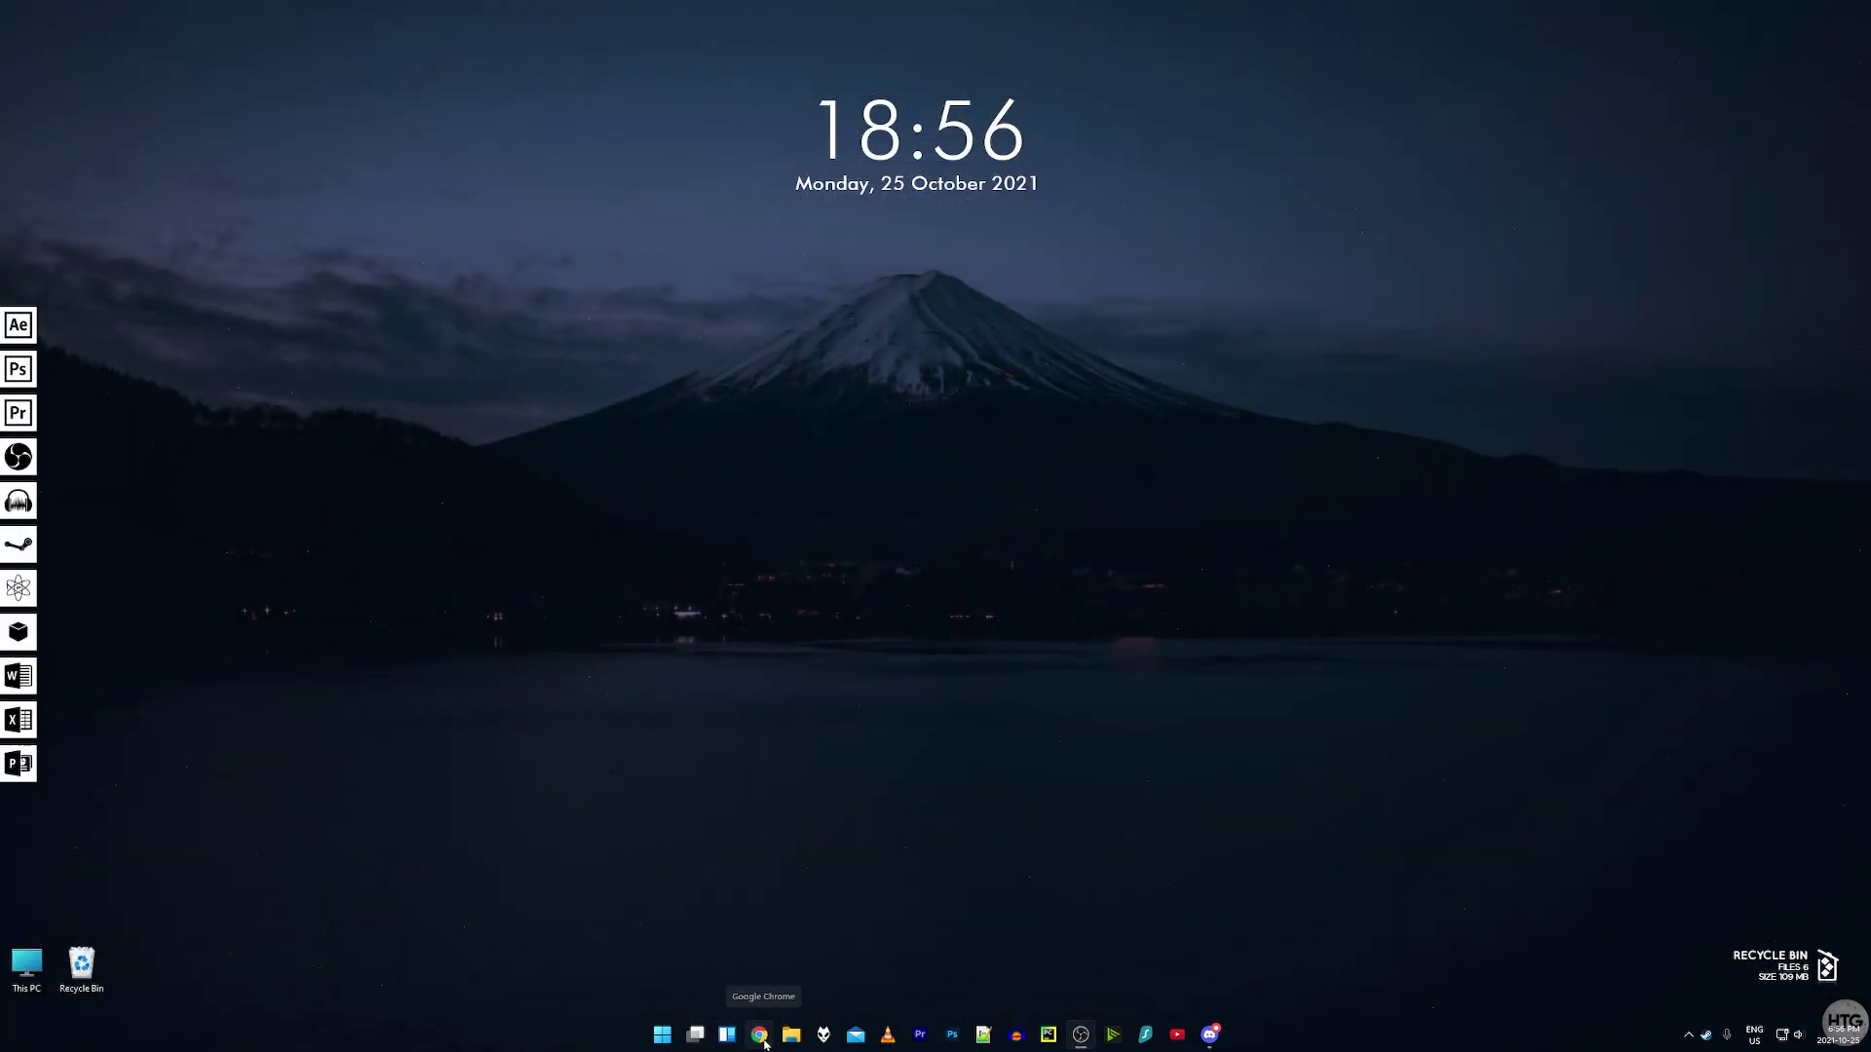
pyautogui.click(767, 1041)
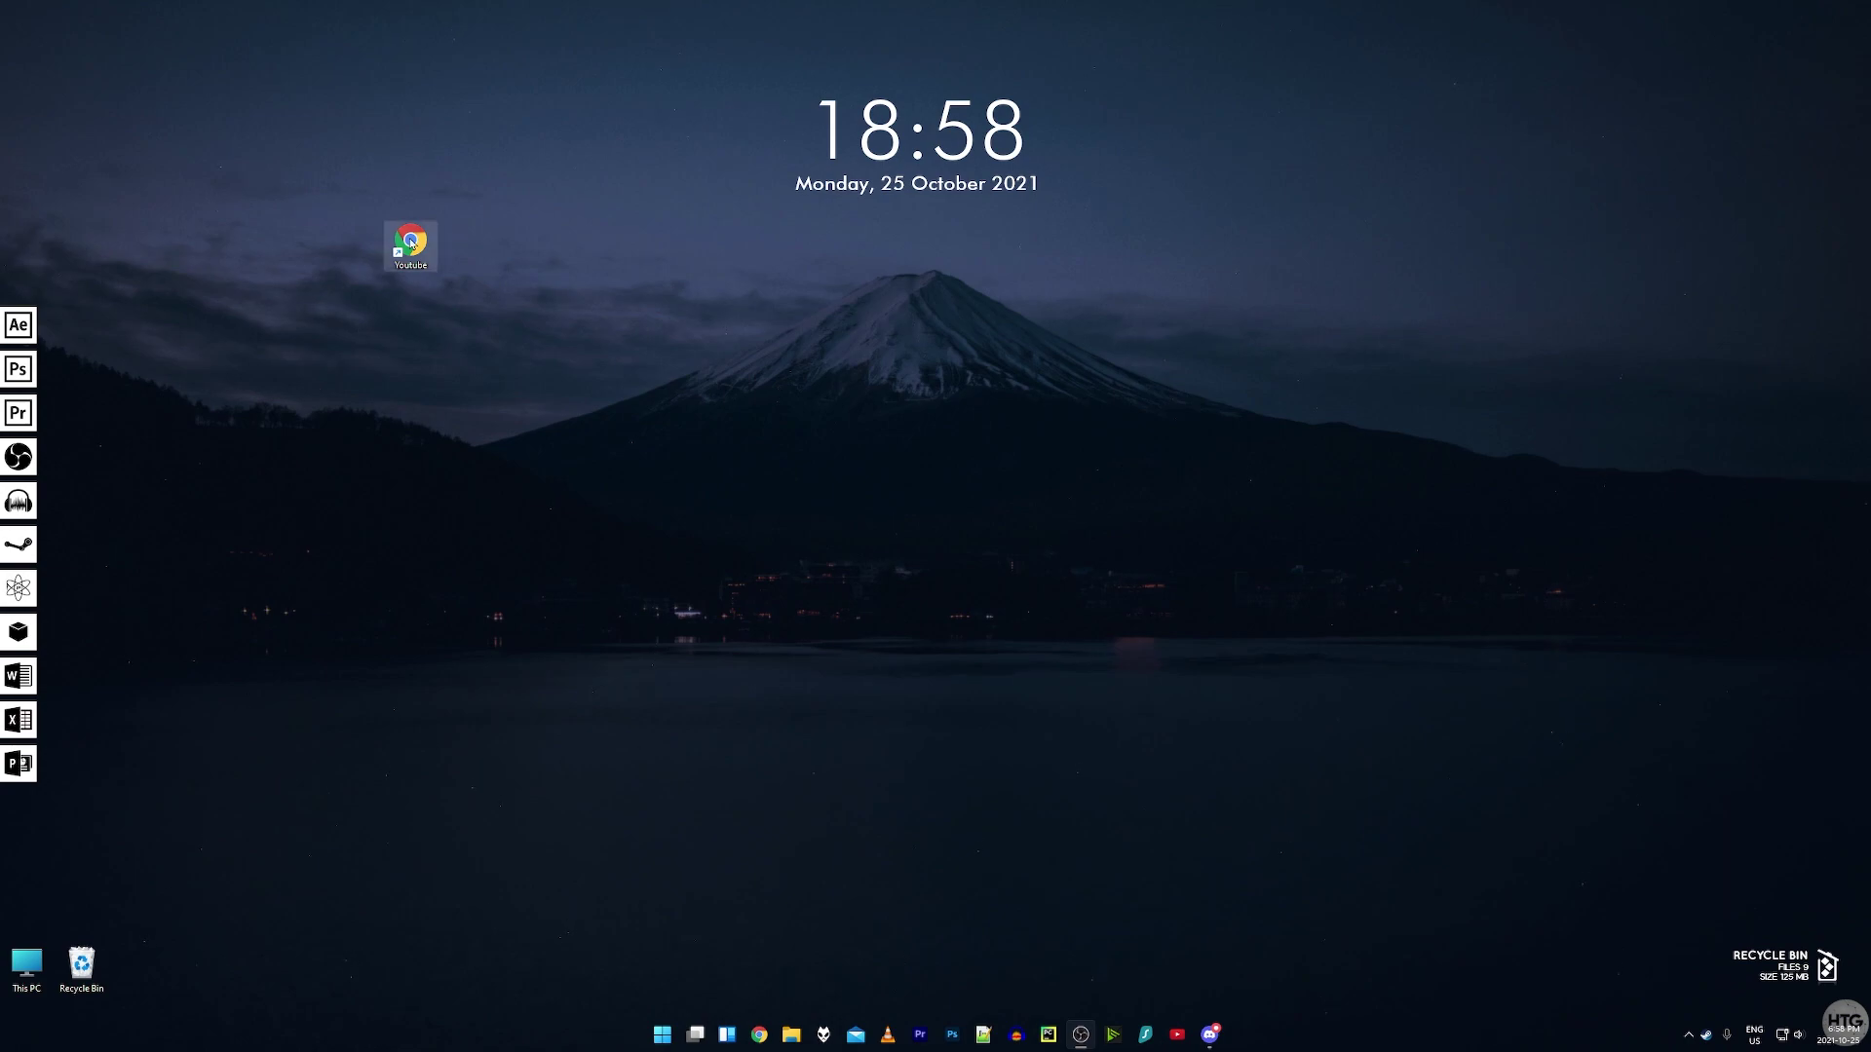
pyautogui.doubleClick(410, 244)
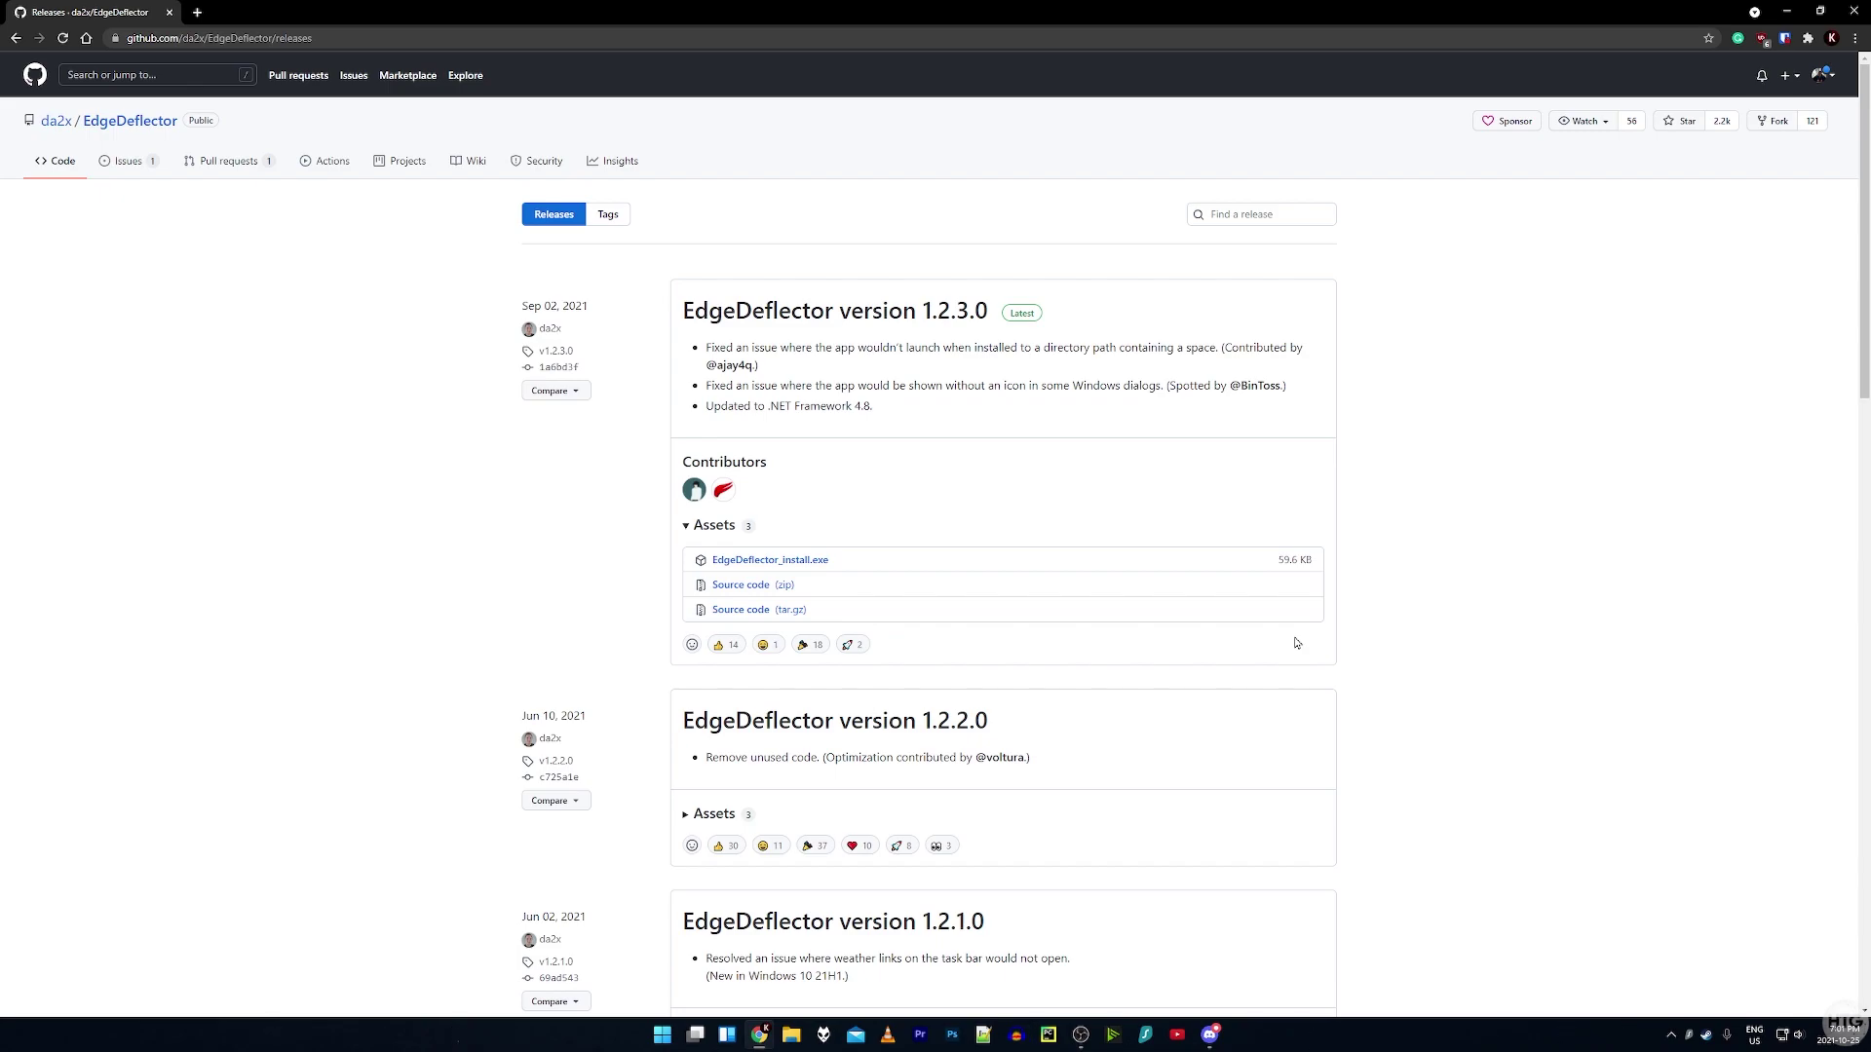
pyautogui.press('super')
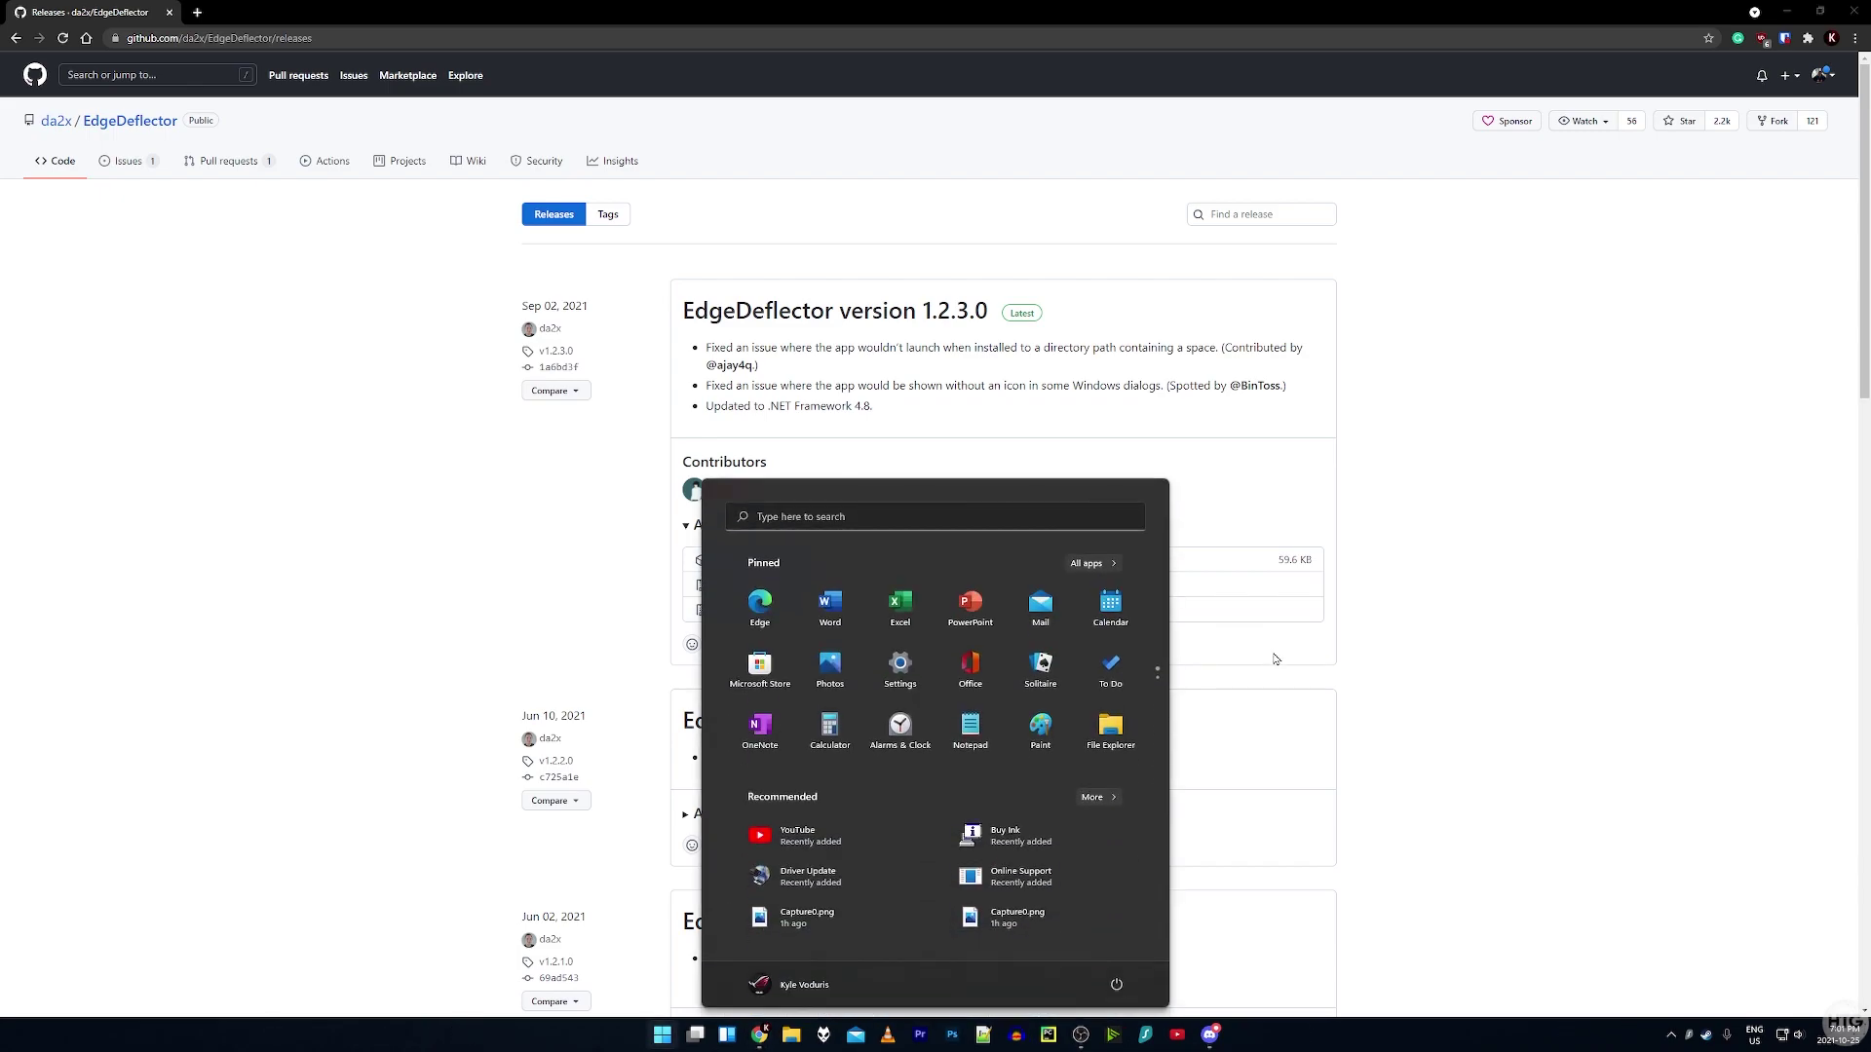
pyautogui.click(1013, 519)
pyautogui.write('cats')
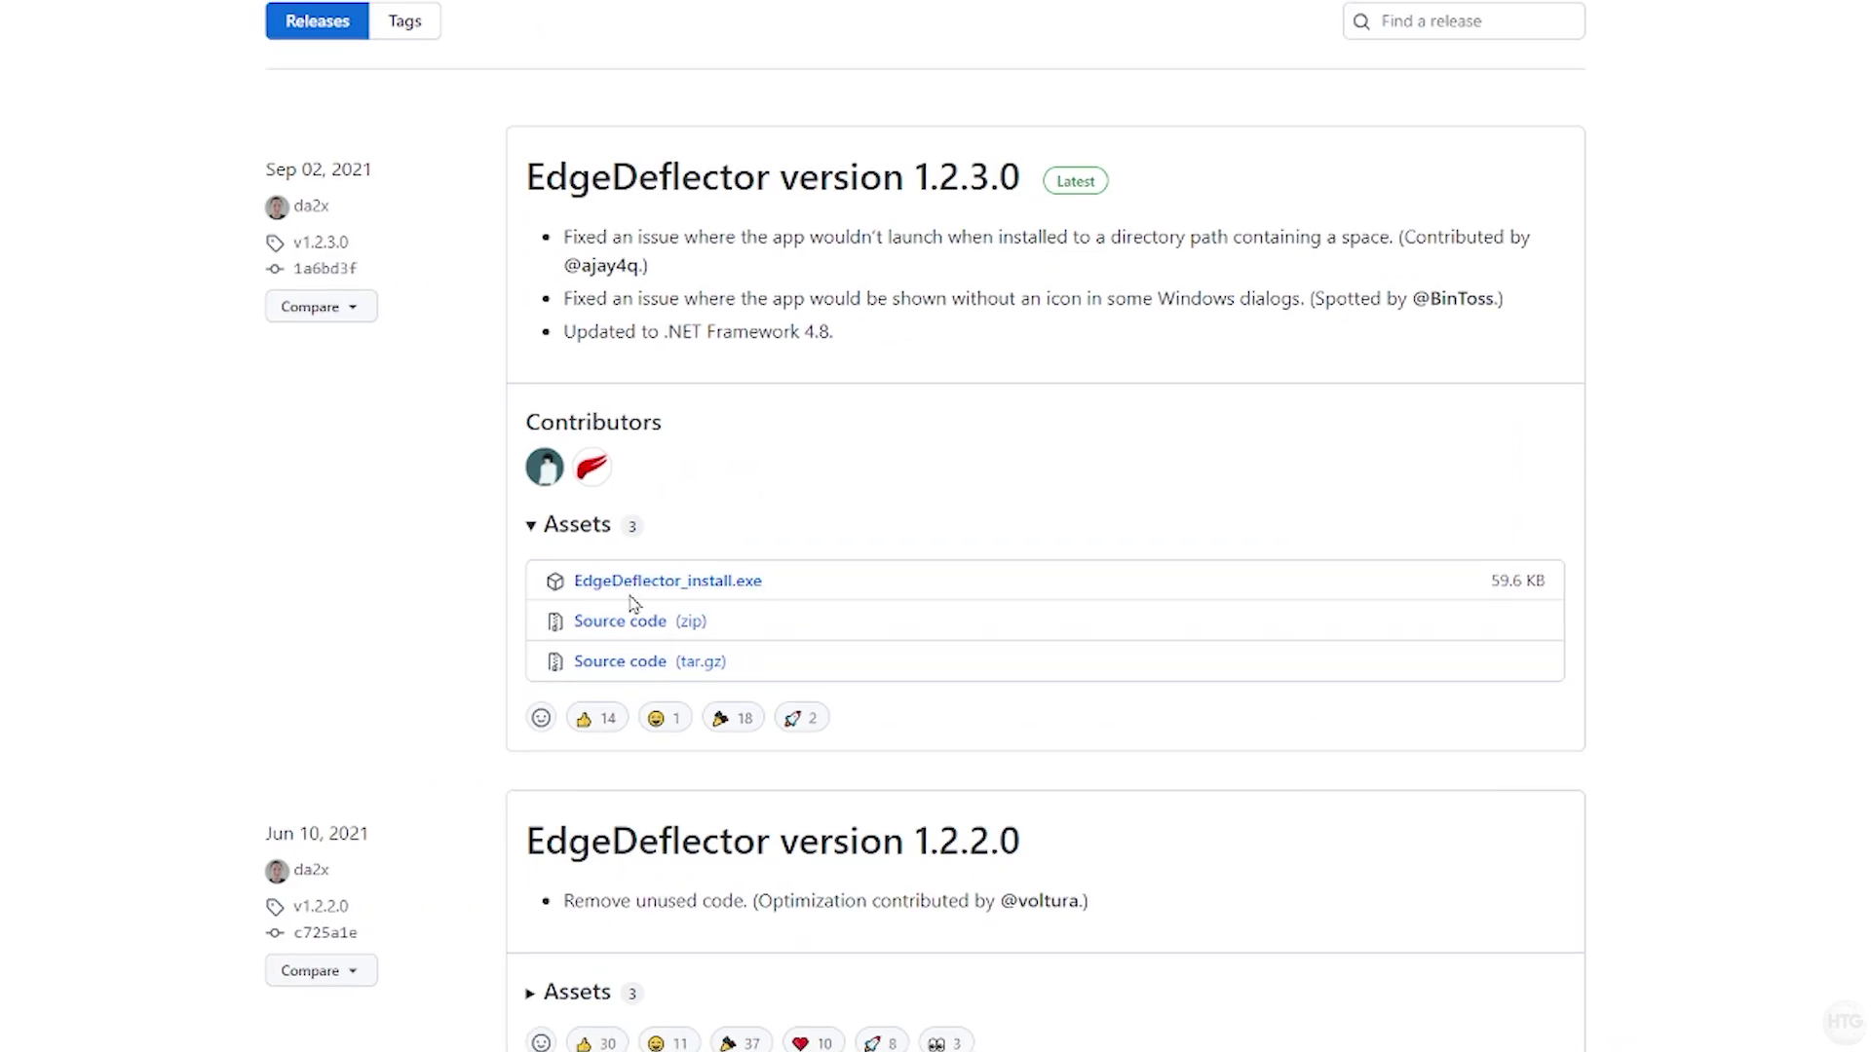
# - Download EdgeDeflector_install.exe from GitHub's Assets and save it to the desktop
pyautogui.click(741, 582)
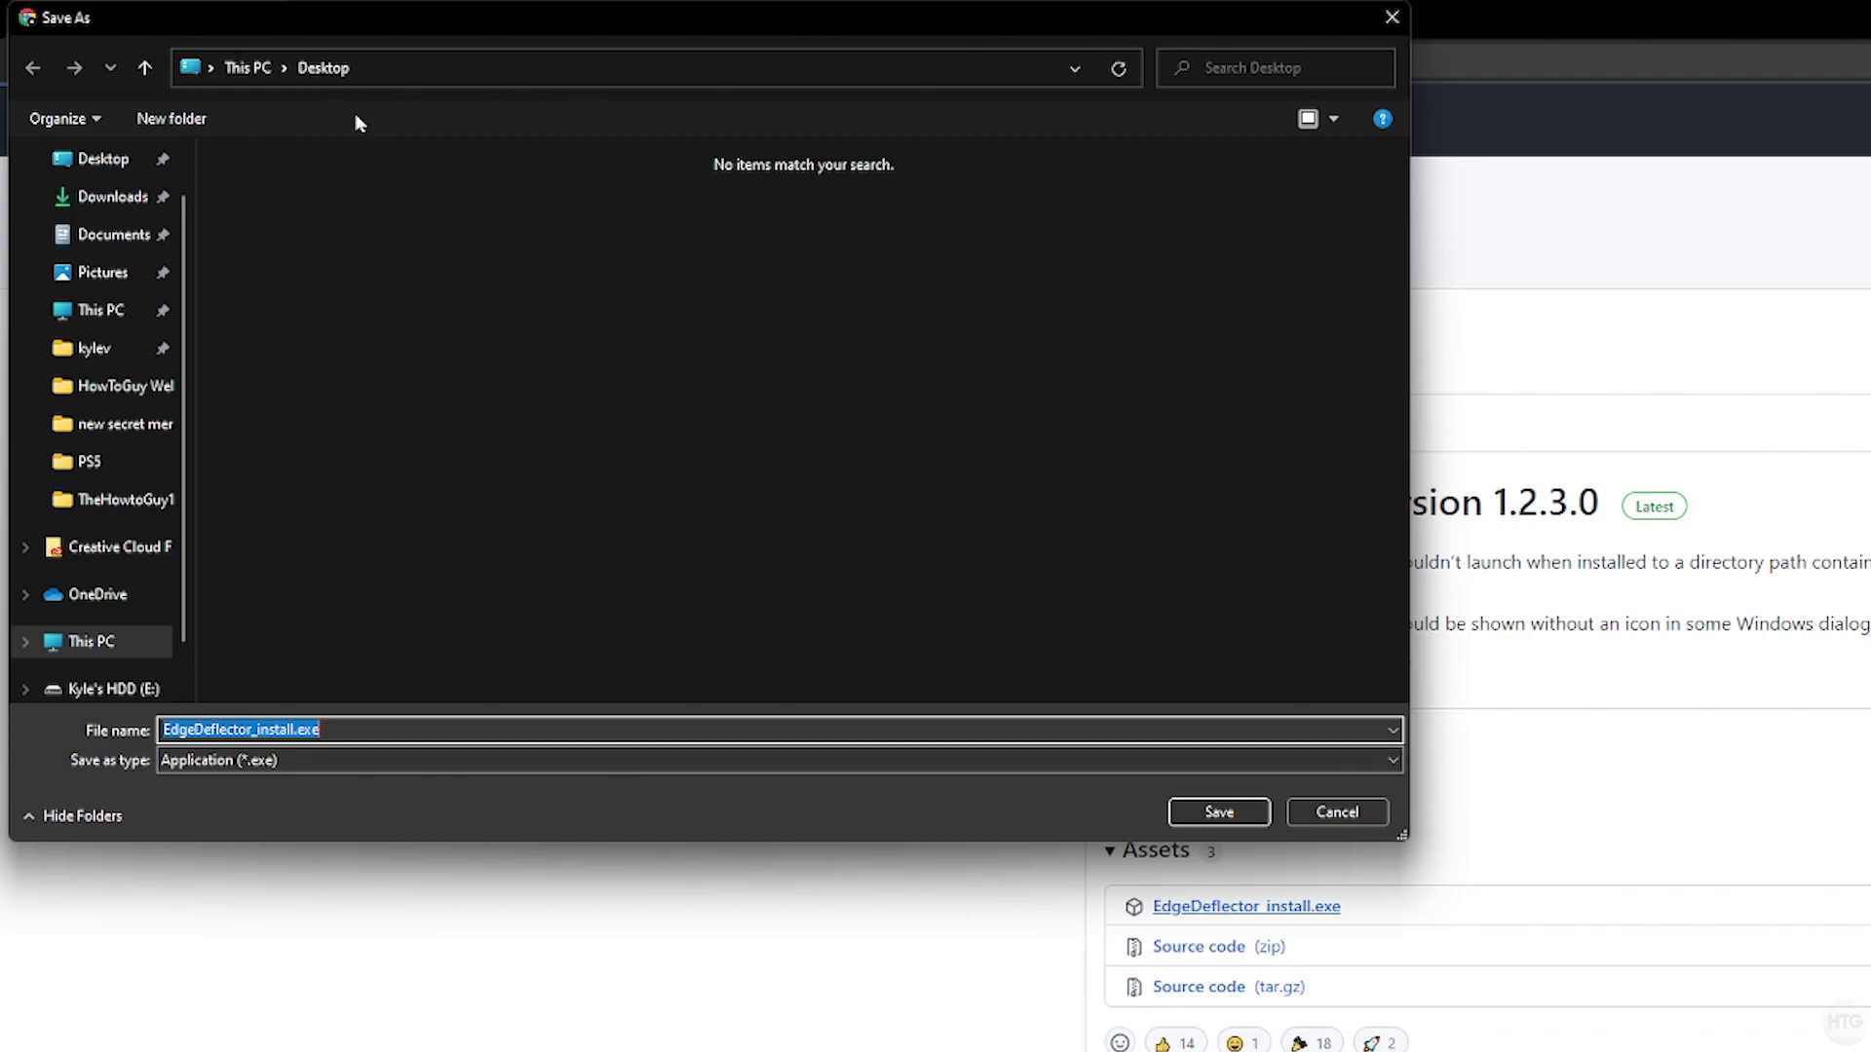
pyautogui.click(1219, 811)
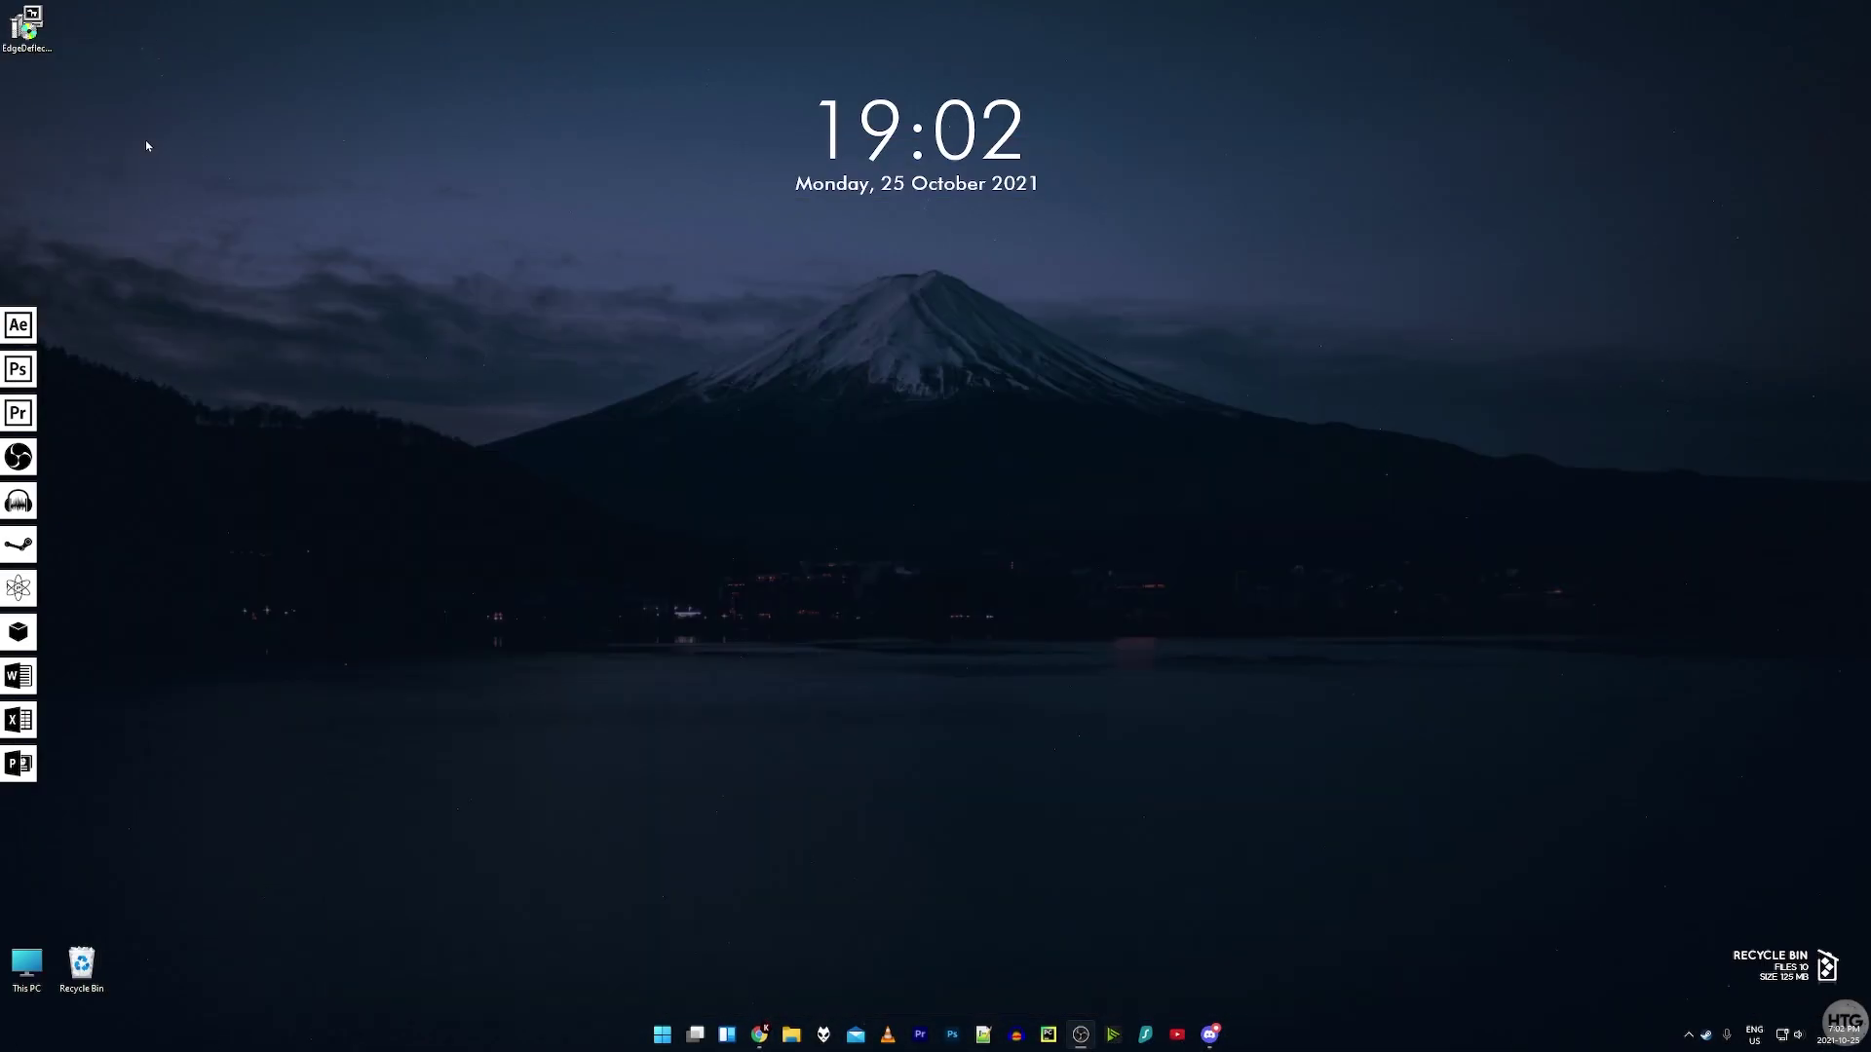
pyautogui.moveTo(191, 139); pyautogui.dragTo(257, 183)
# - Run the installer to install EdgeDeflector, close the browser and delete the installer file
pyautogui.doubleClick(245, 171)
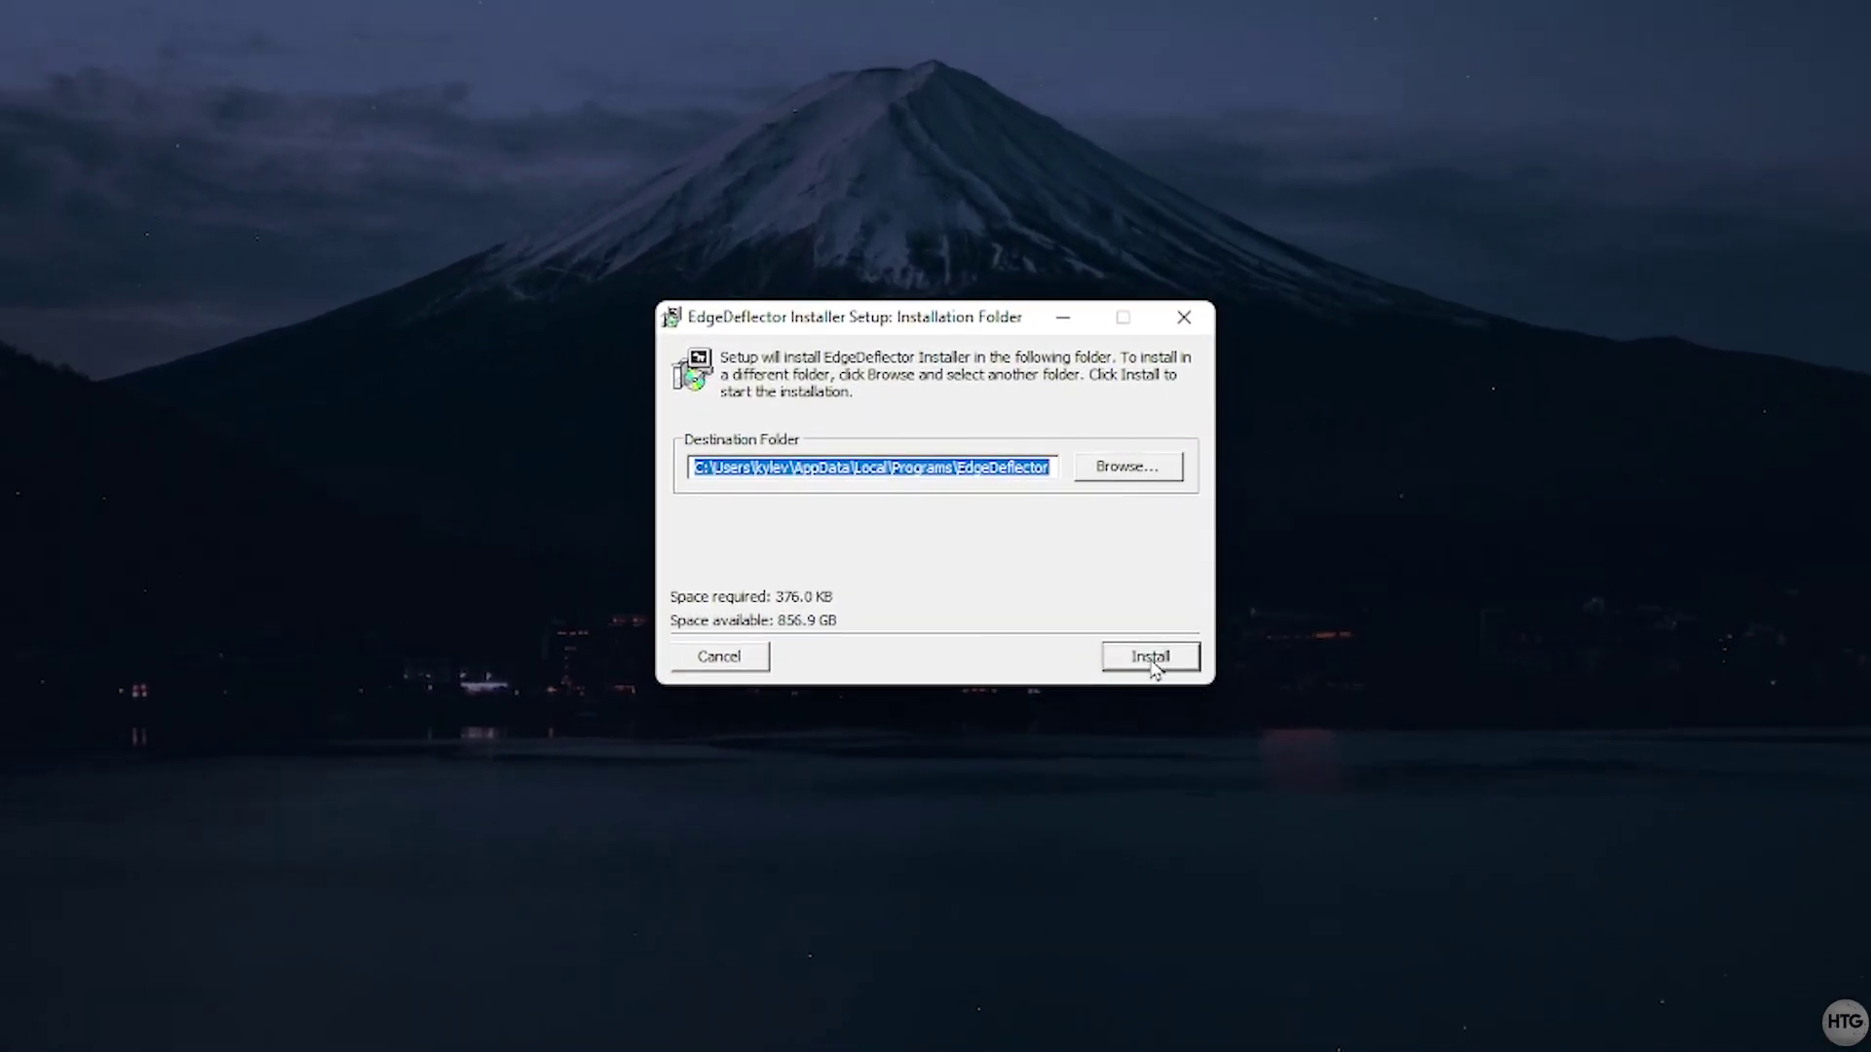
pyautogui.click(1054, 598)
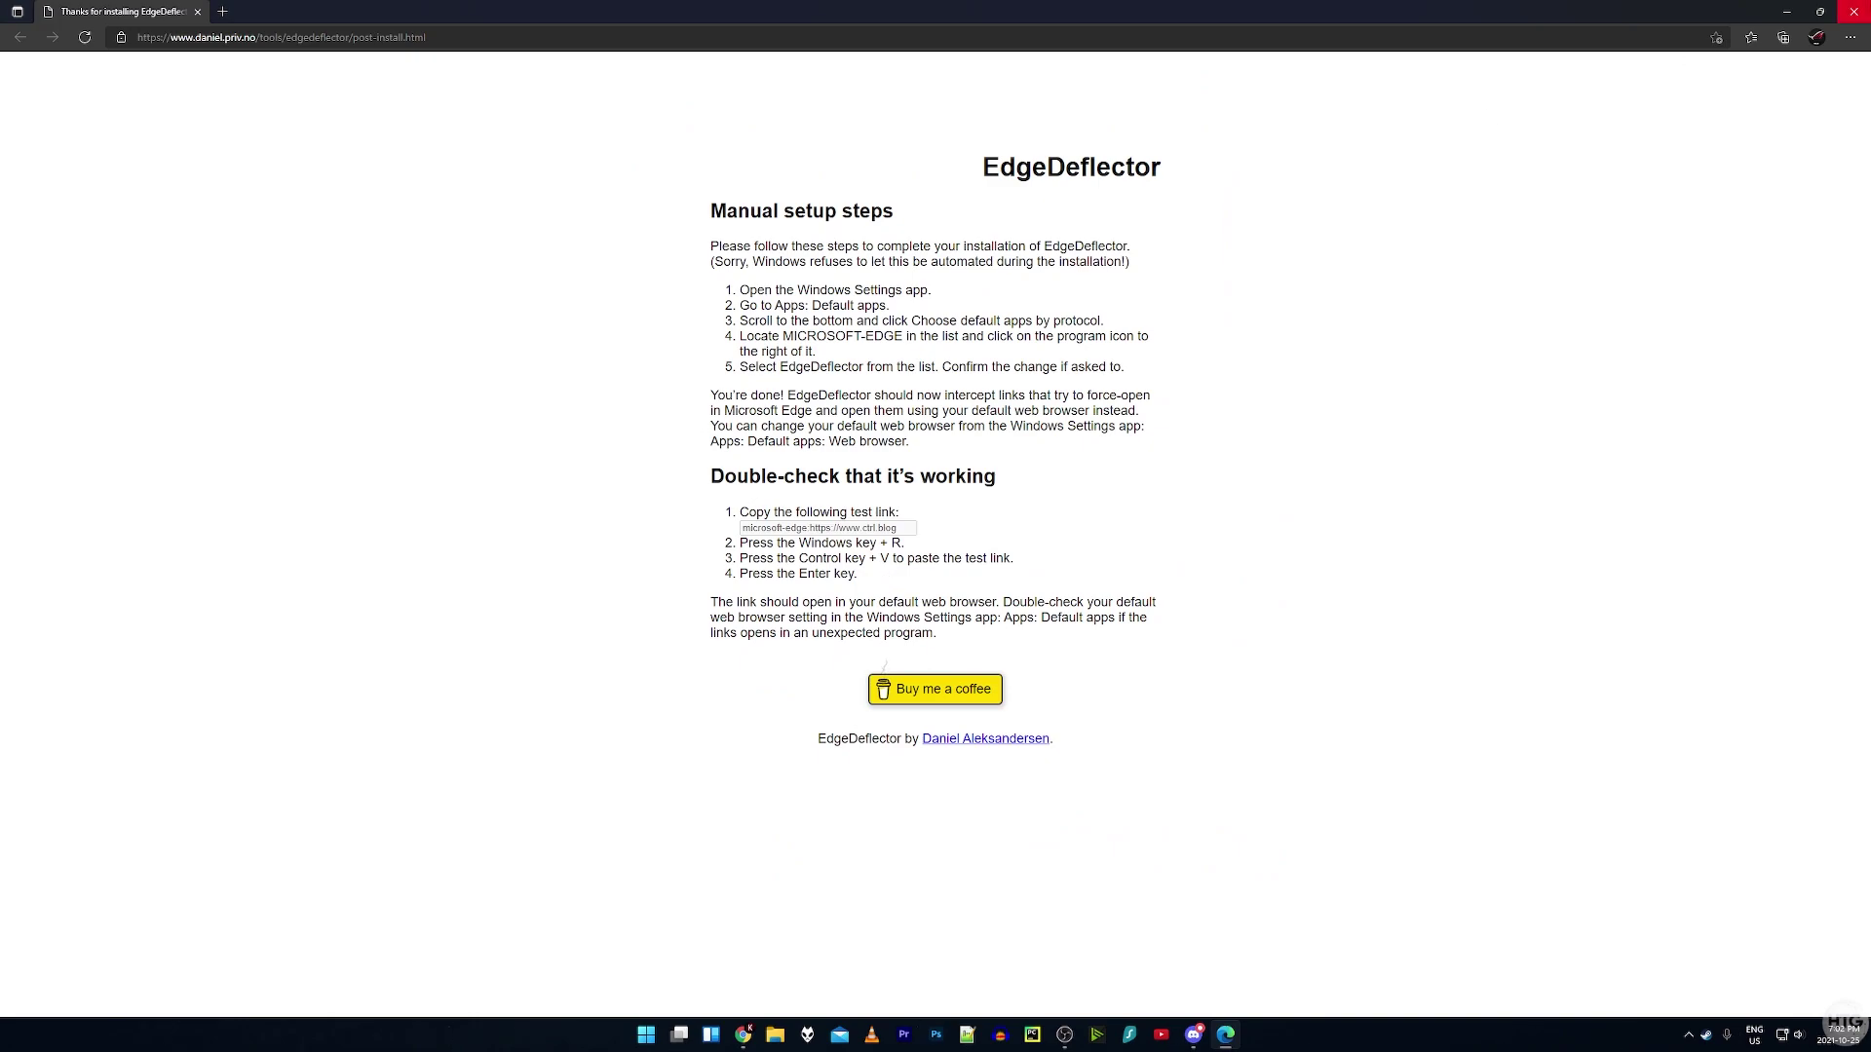
pyautogui.click(1853, 12)
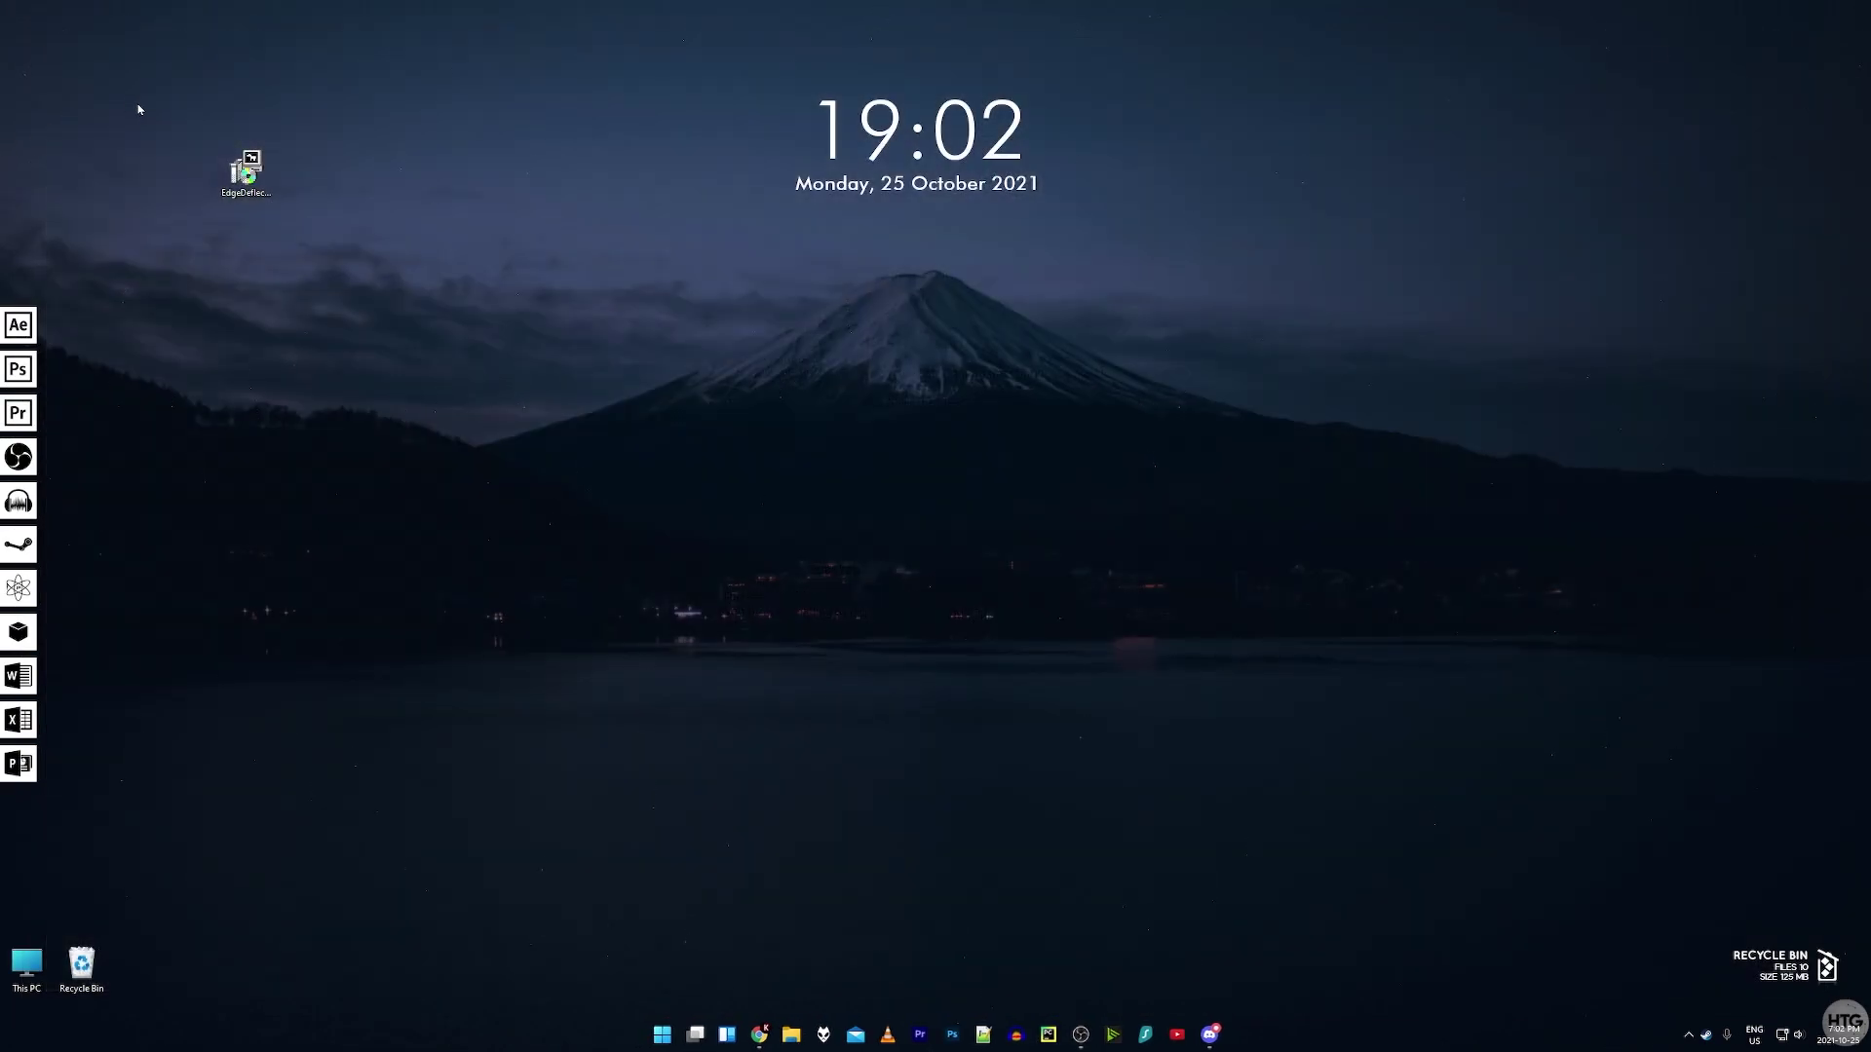
pyautogui.press('Delete')
pyautogui.press('super')
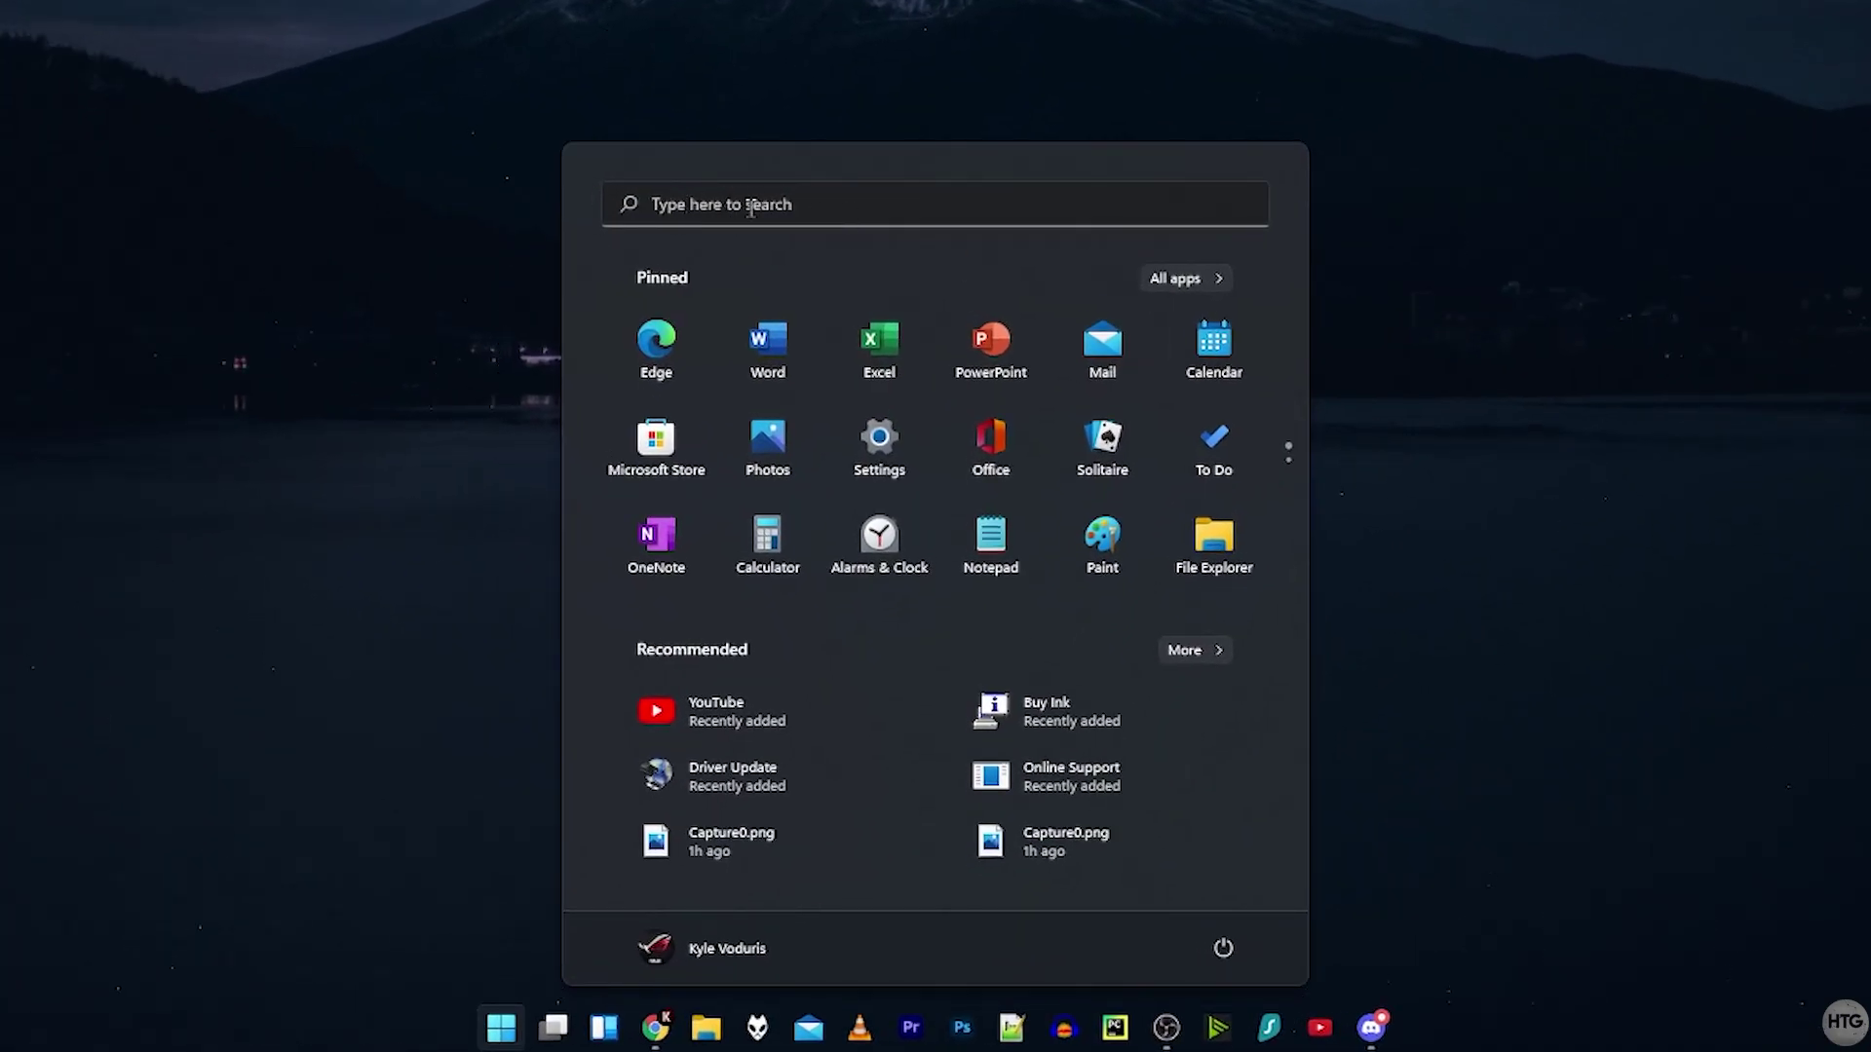
# - Search 'defaul' for Default apps and assign the MICROSOFT-EDGE link type to EdgeDeflector
pyautogui.click(771, 504)
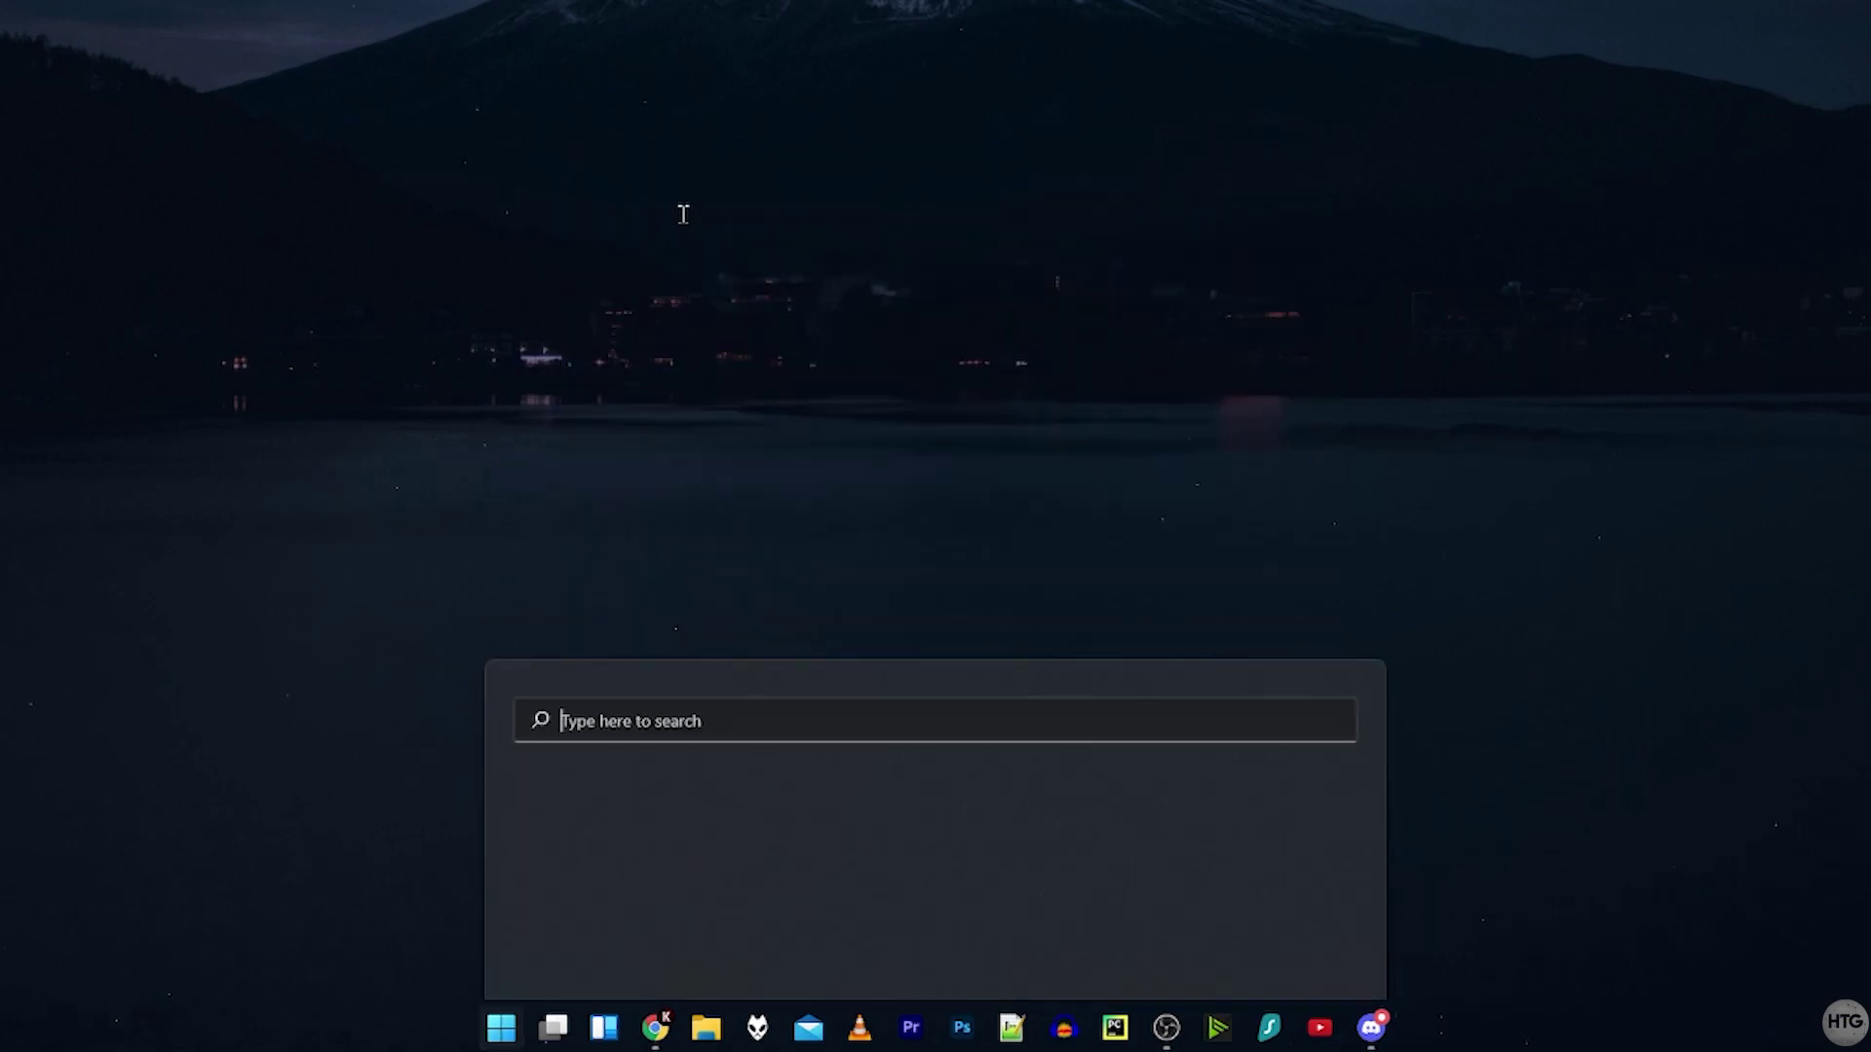
pyautogui.write('defaul')
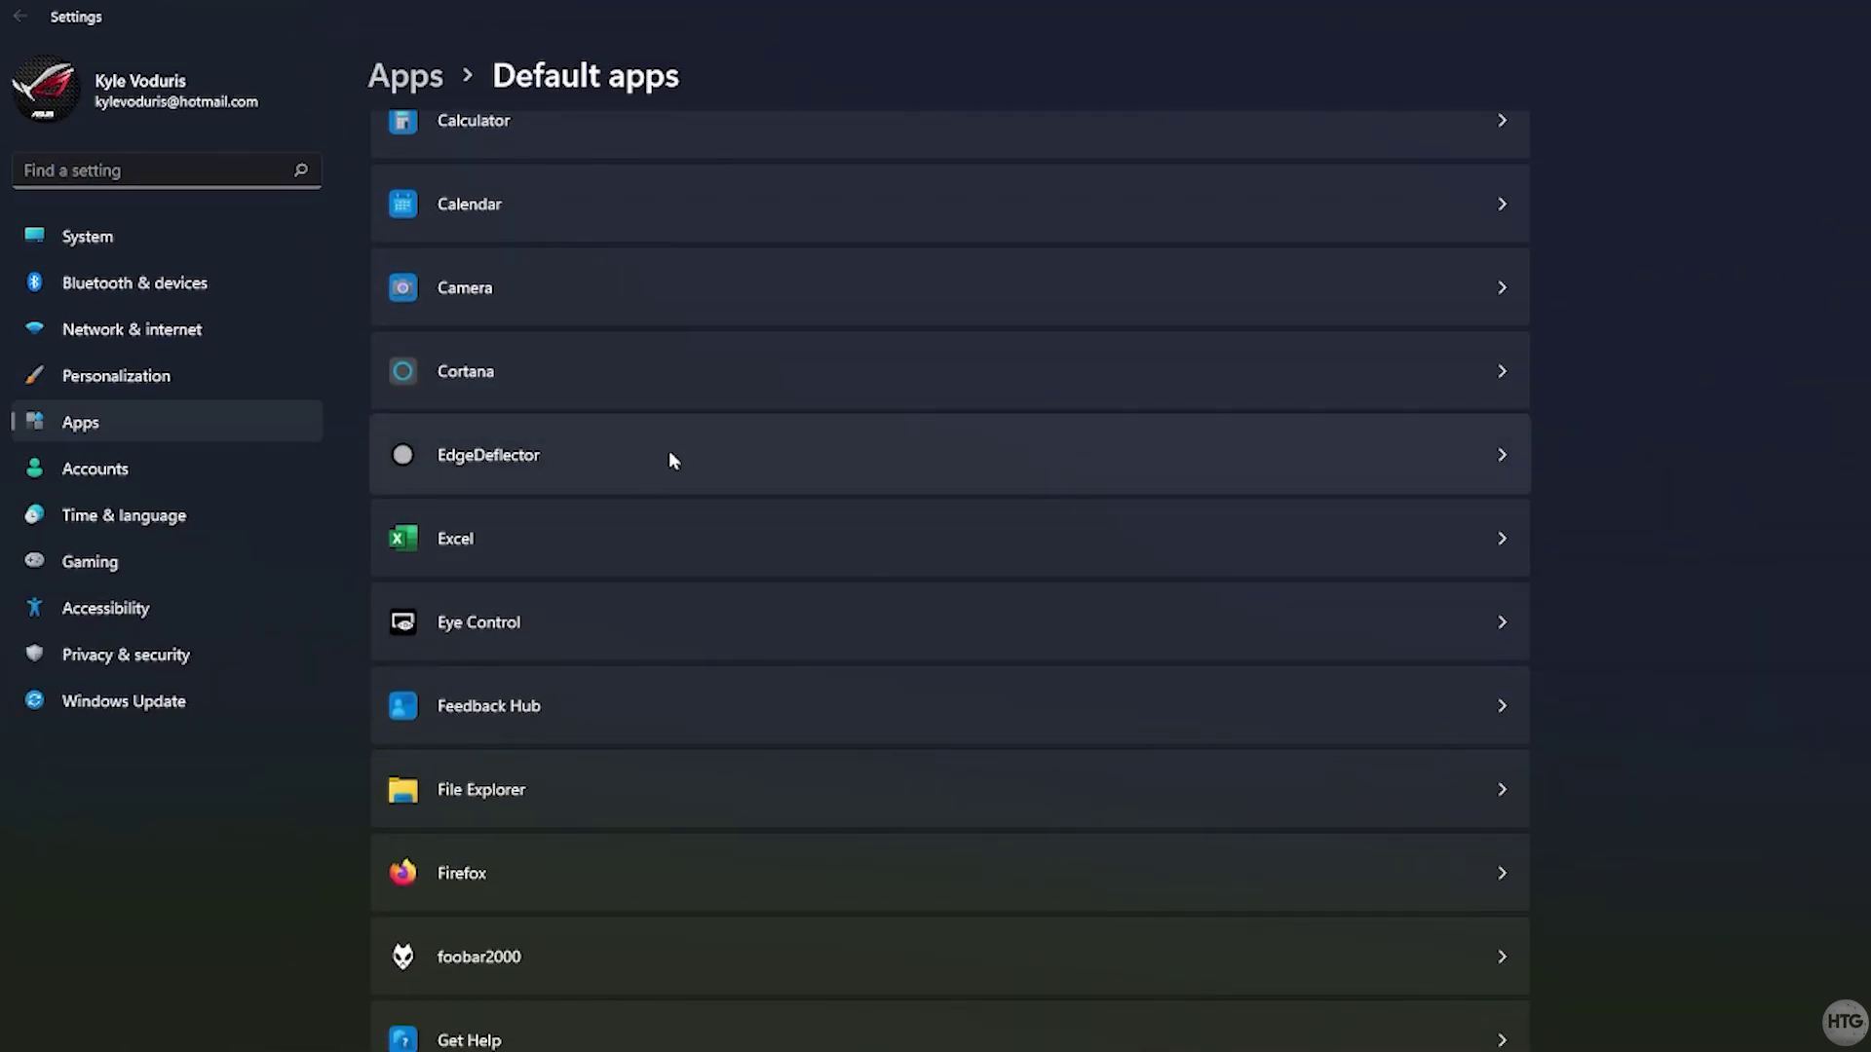
pyautogui.click(670, 458)
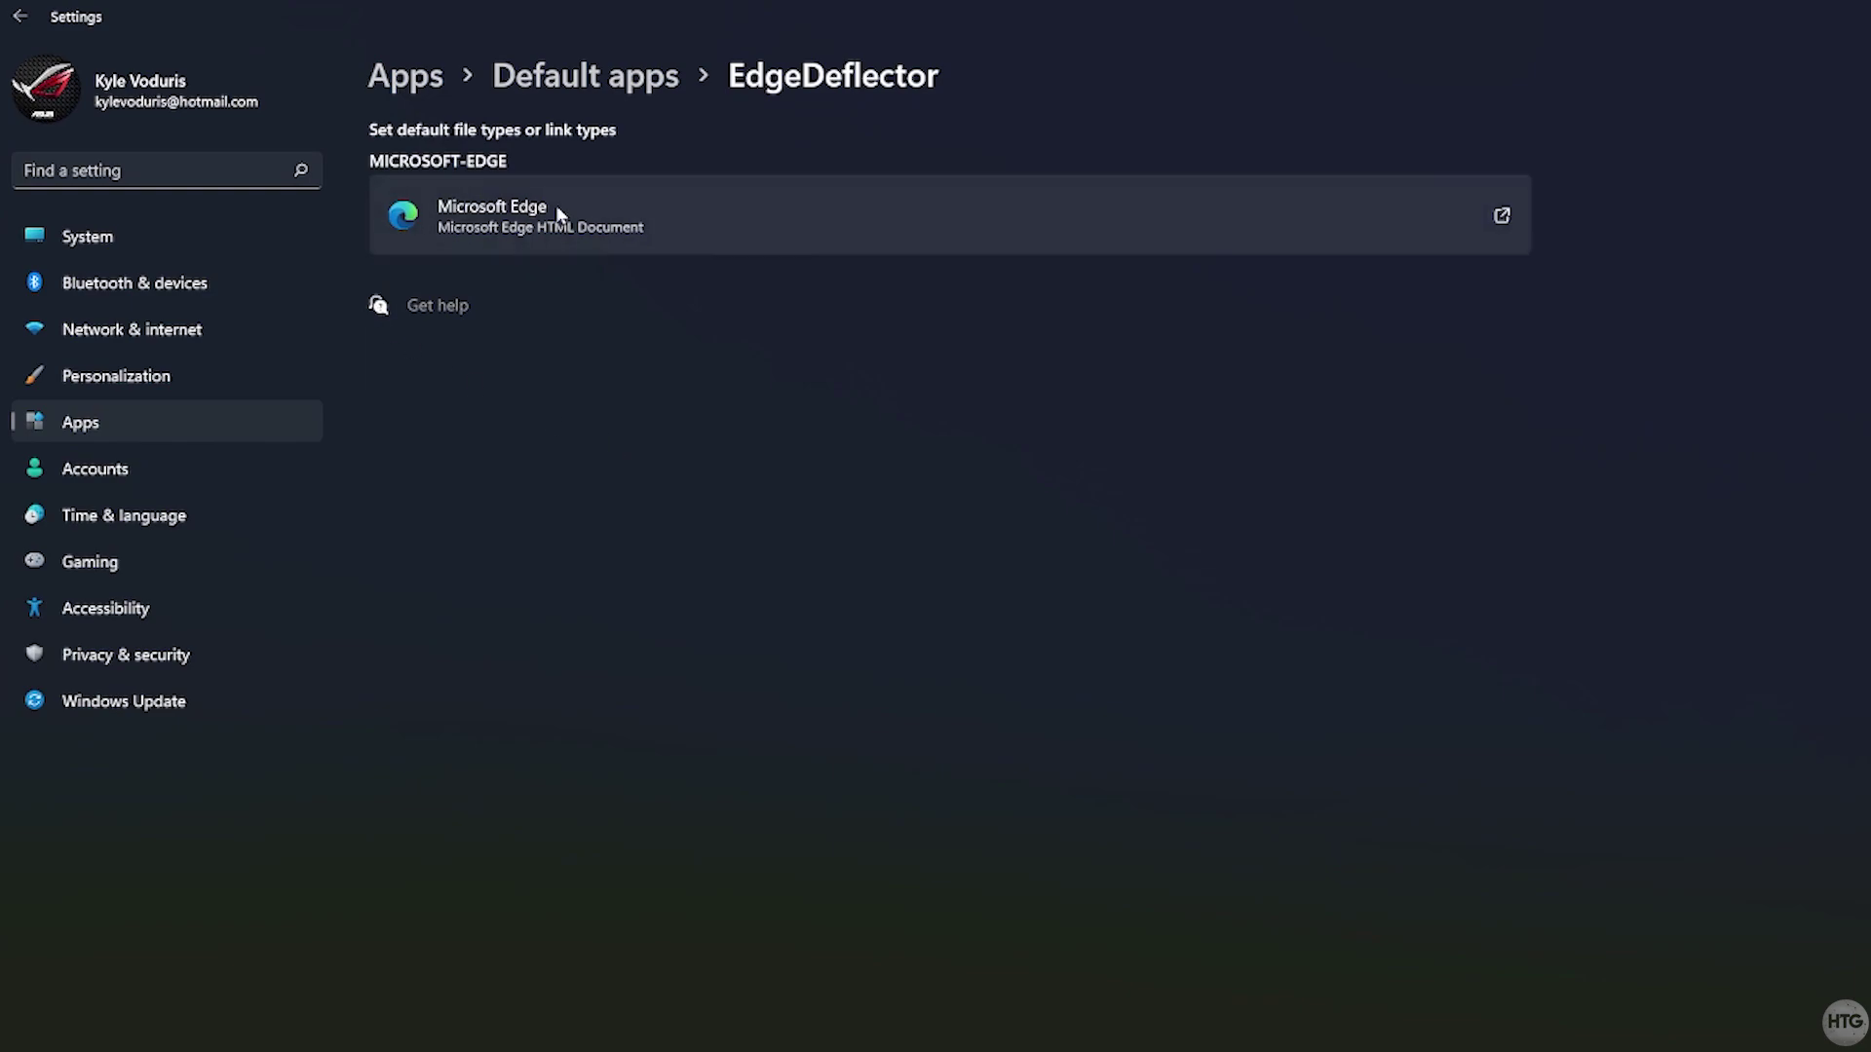
pyautogui.click(604, 214)
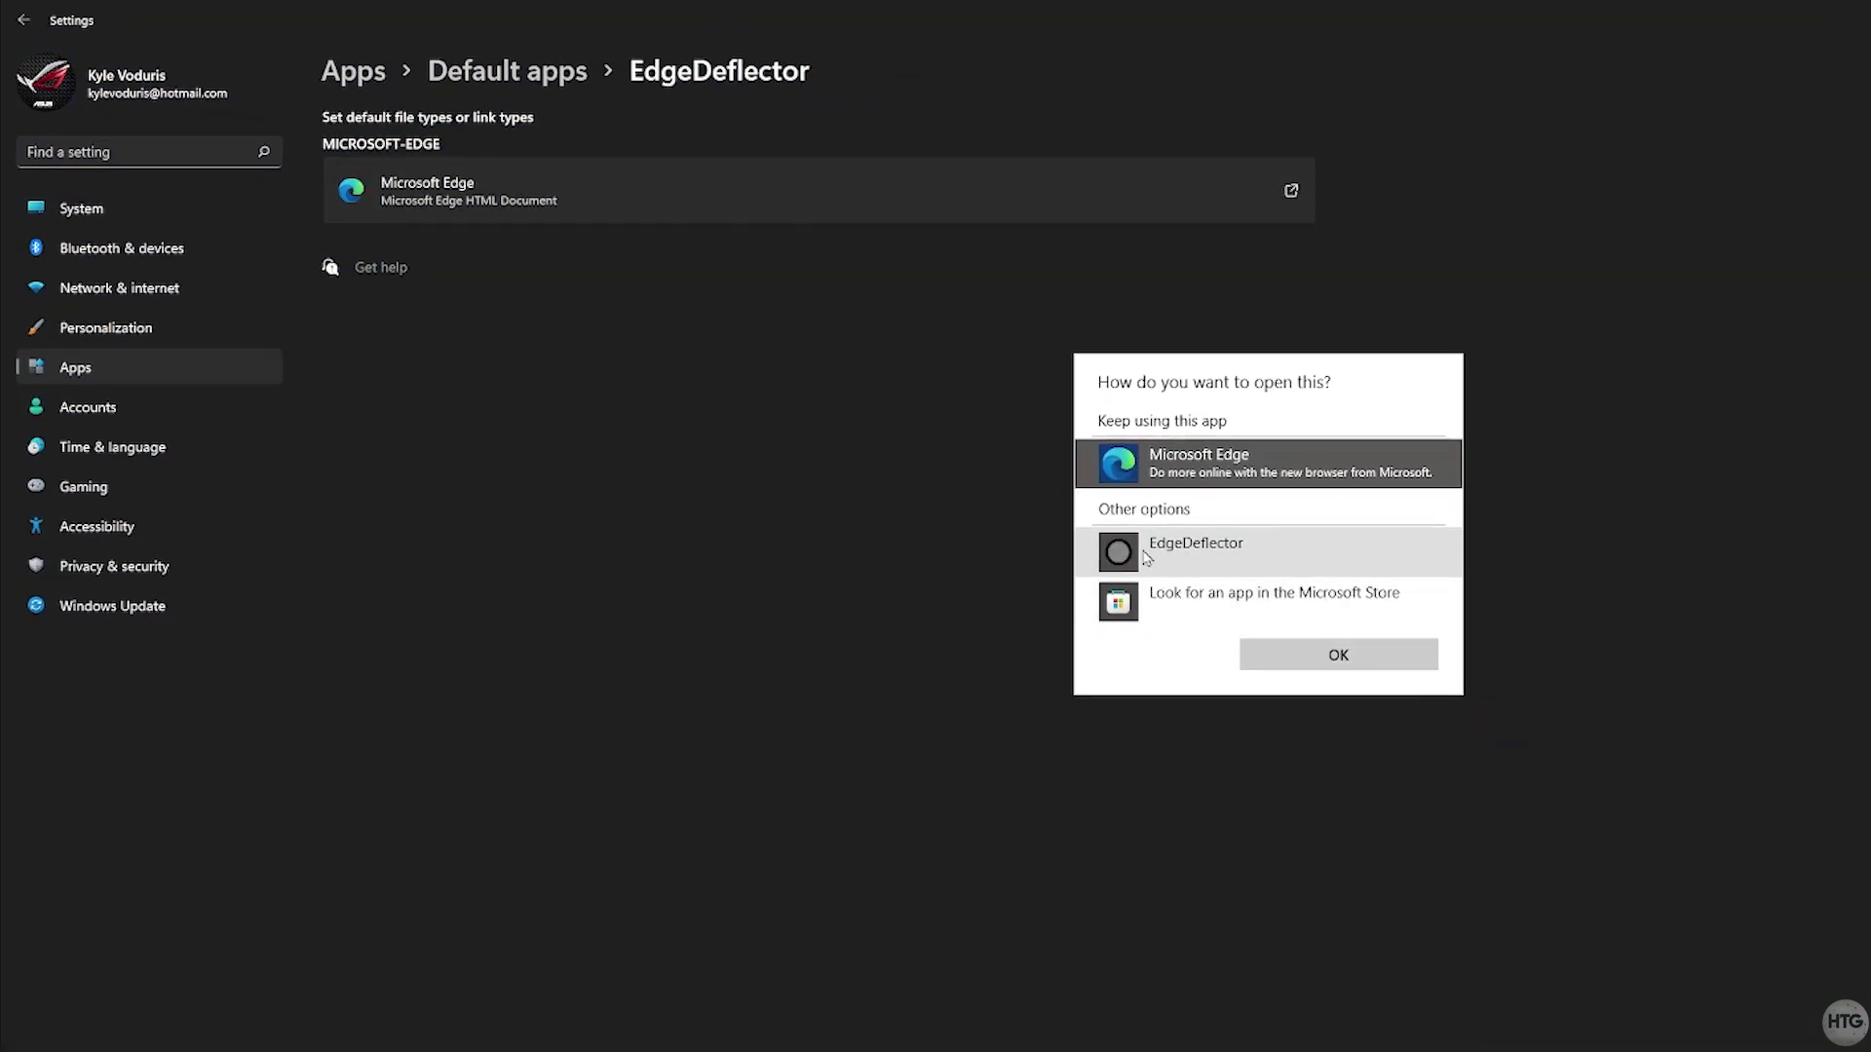
pyautogui.click(1228, 556)
pyautogui.doubleClick(1228, 554)
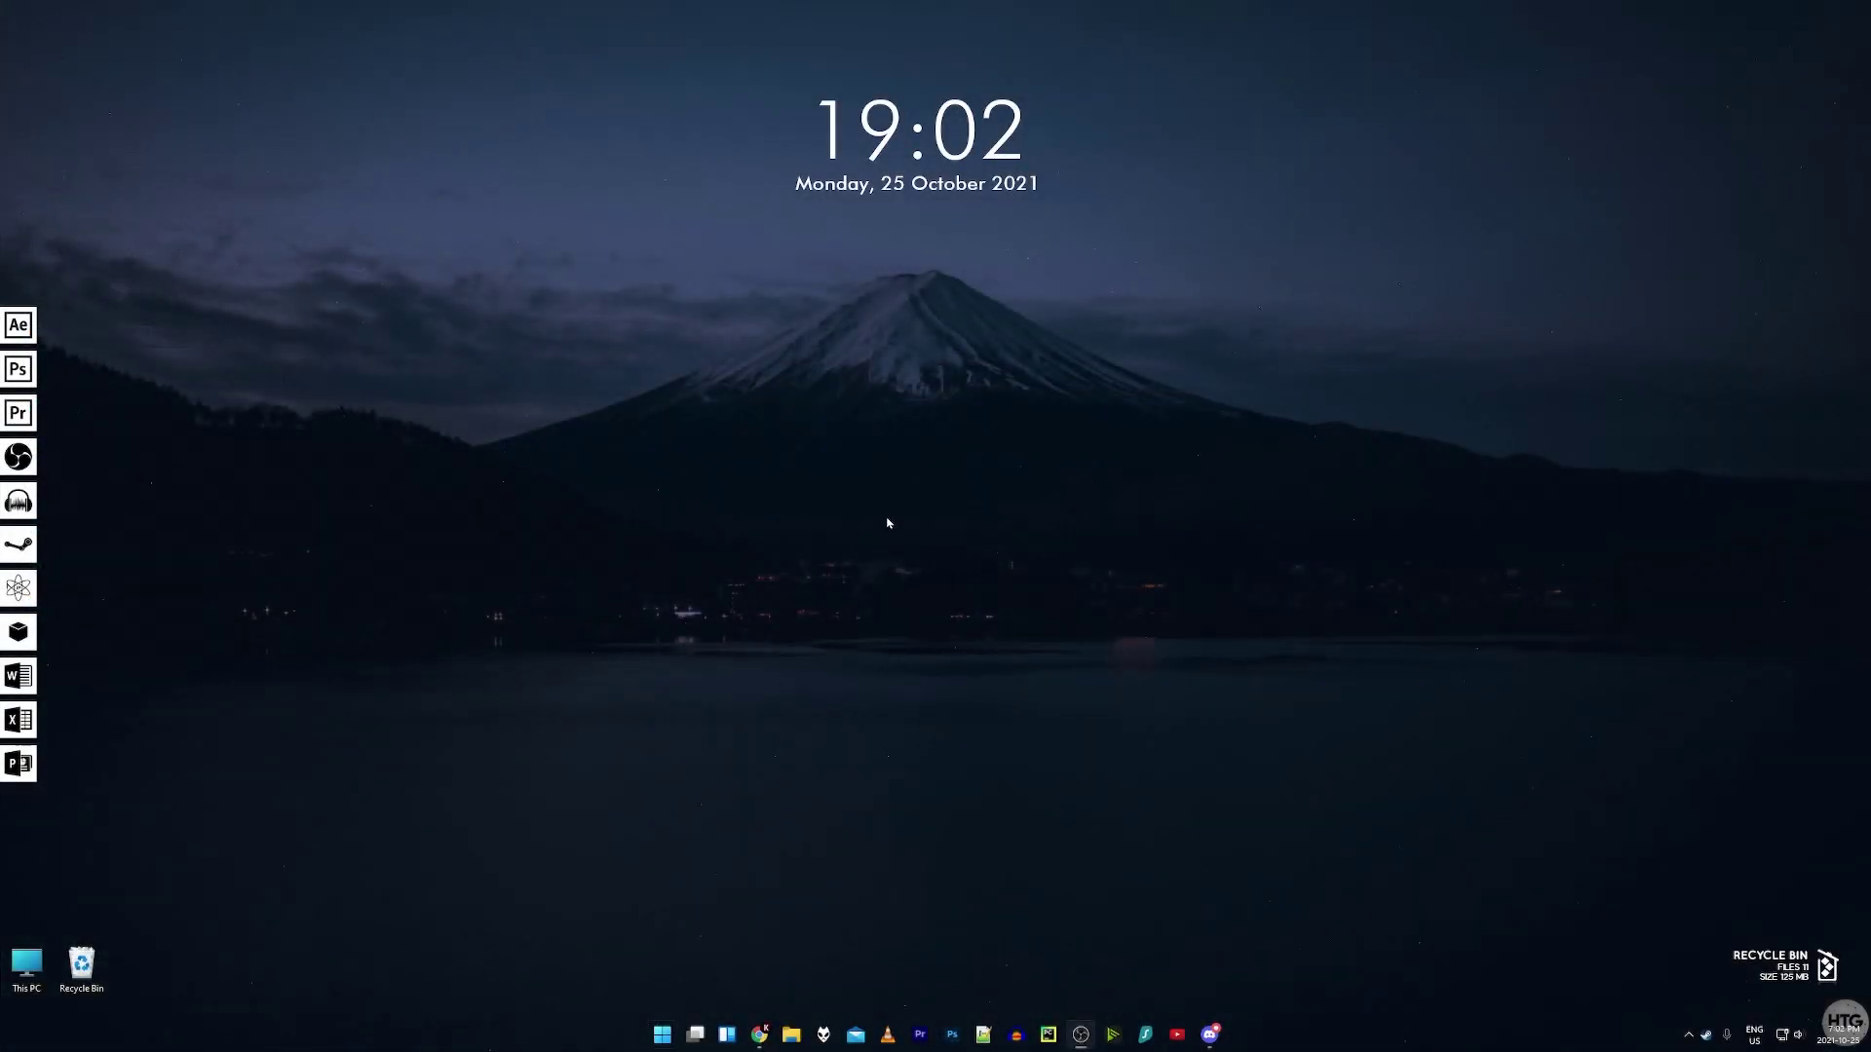
# - Search 'cats' from Start, then open the Weather widget, confirming both load in Chrome
pyautogui.press('super')
pyautogui.write('cats')
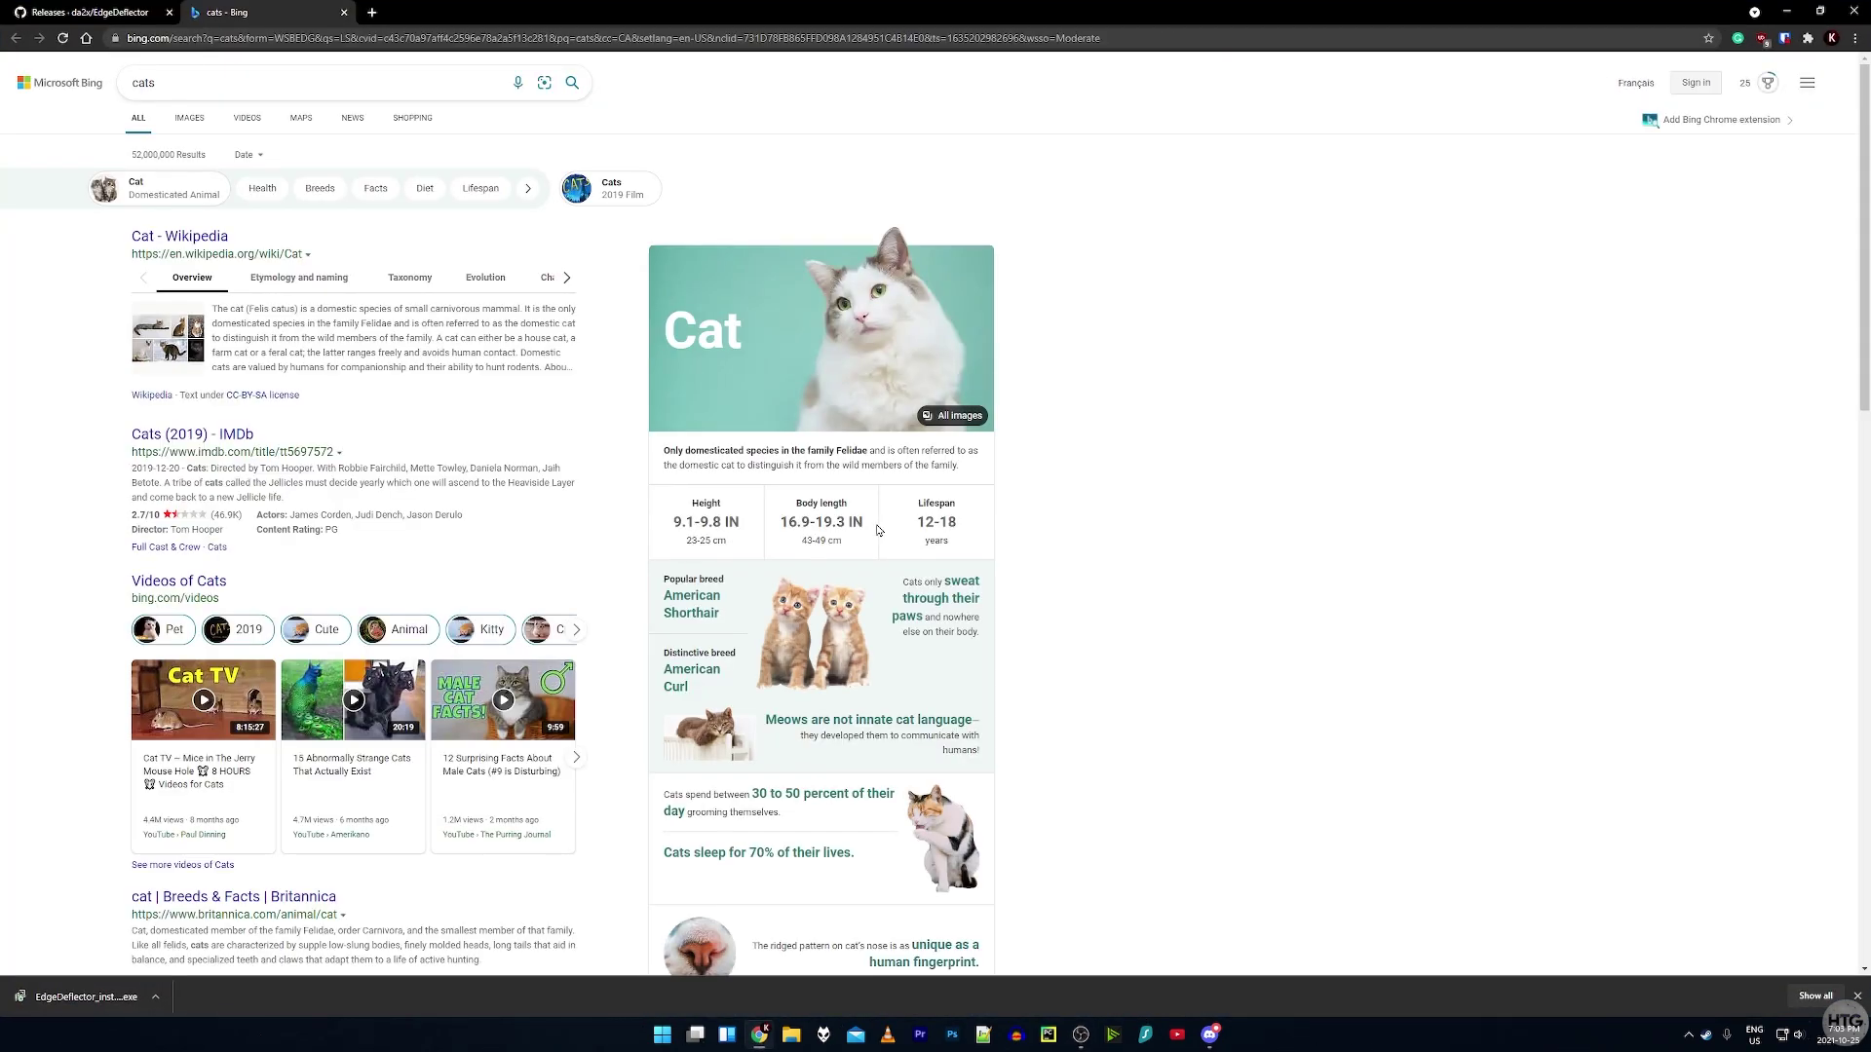
pyautogui.click(1787, 12)
pyautogui.click(727, 1035)
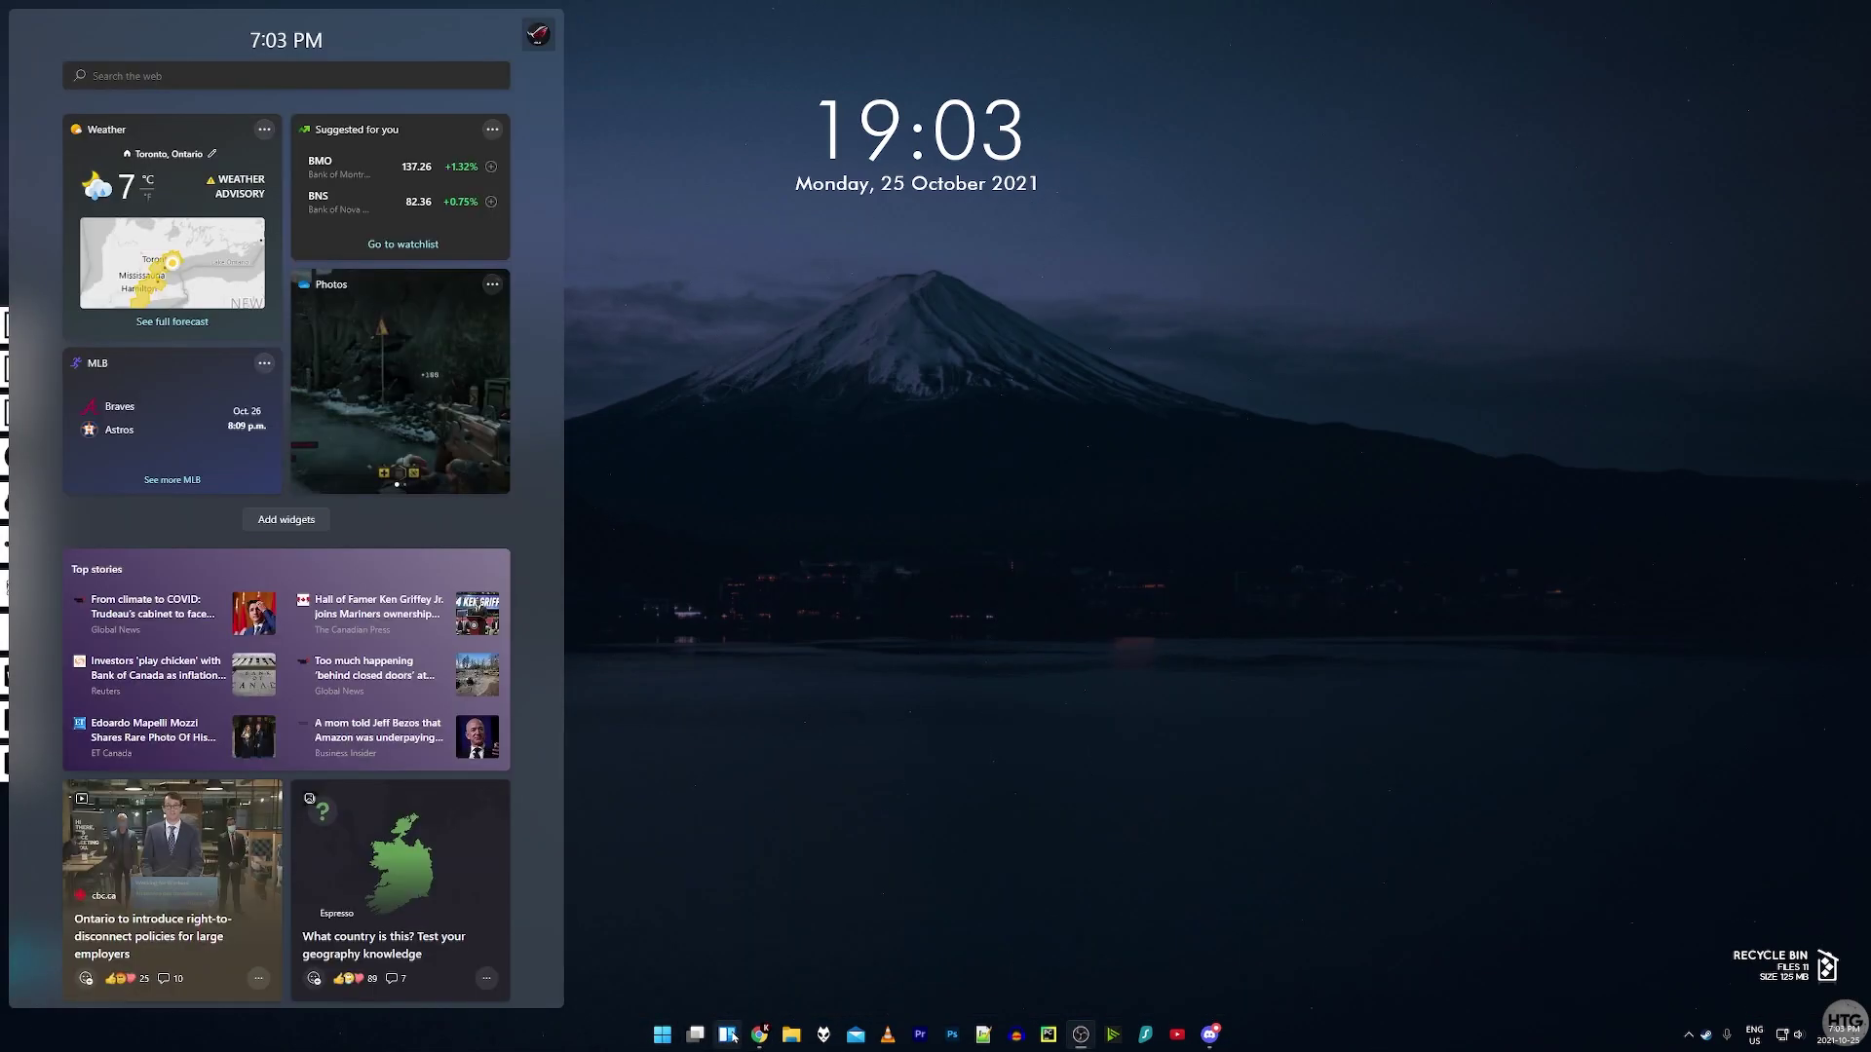
pyautogui.click(117, 137)
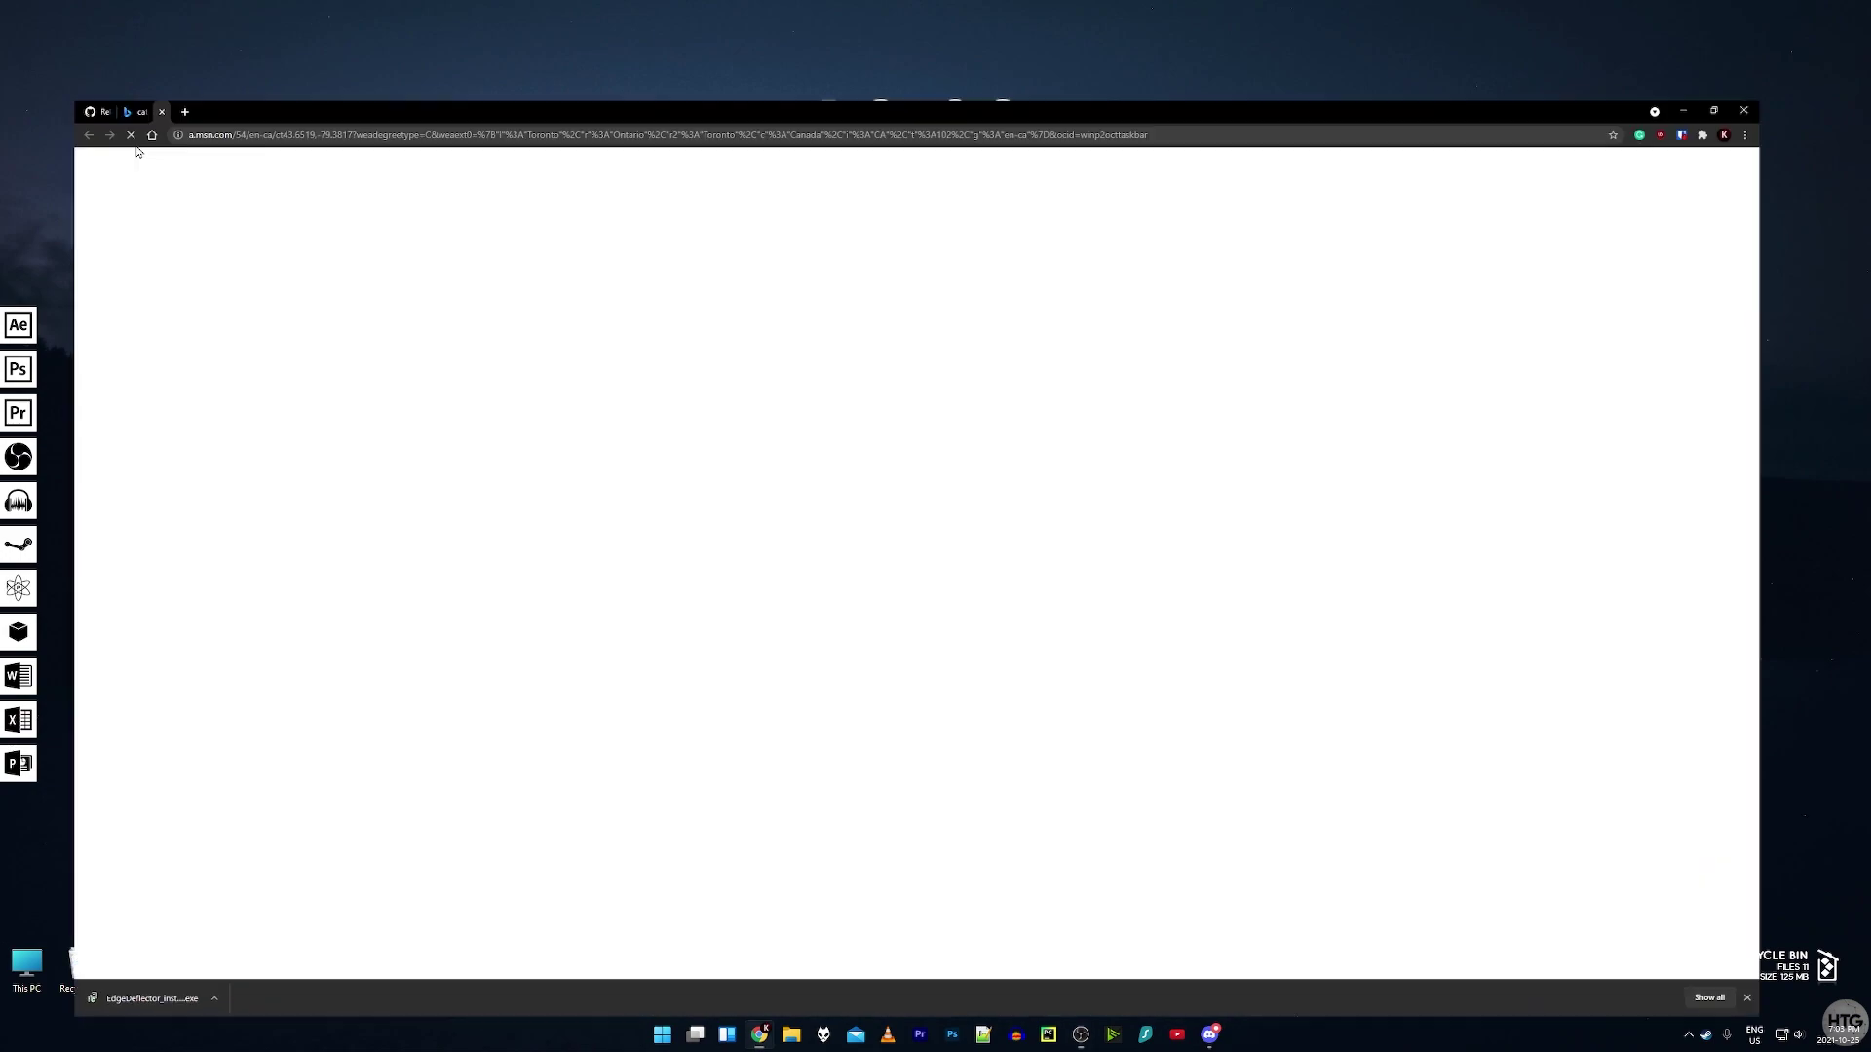